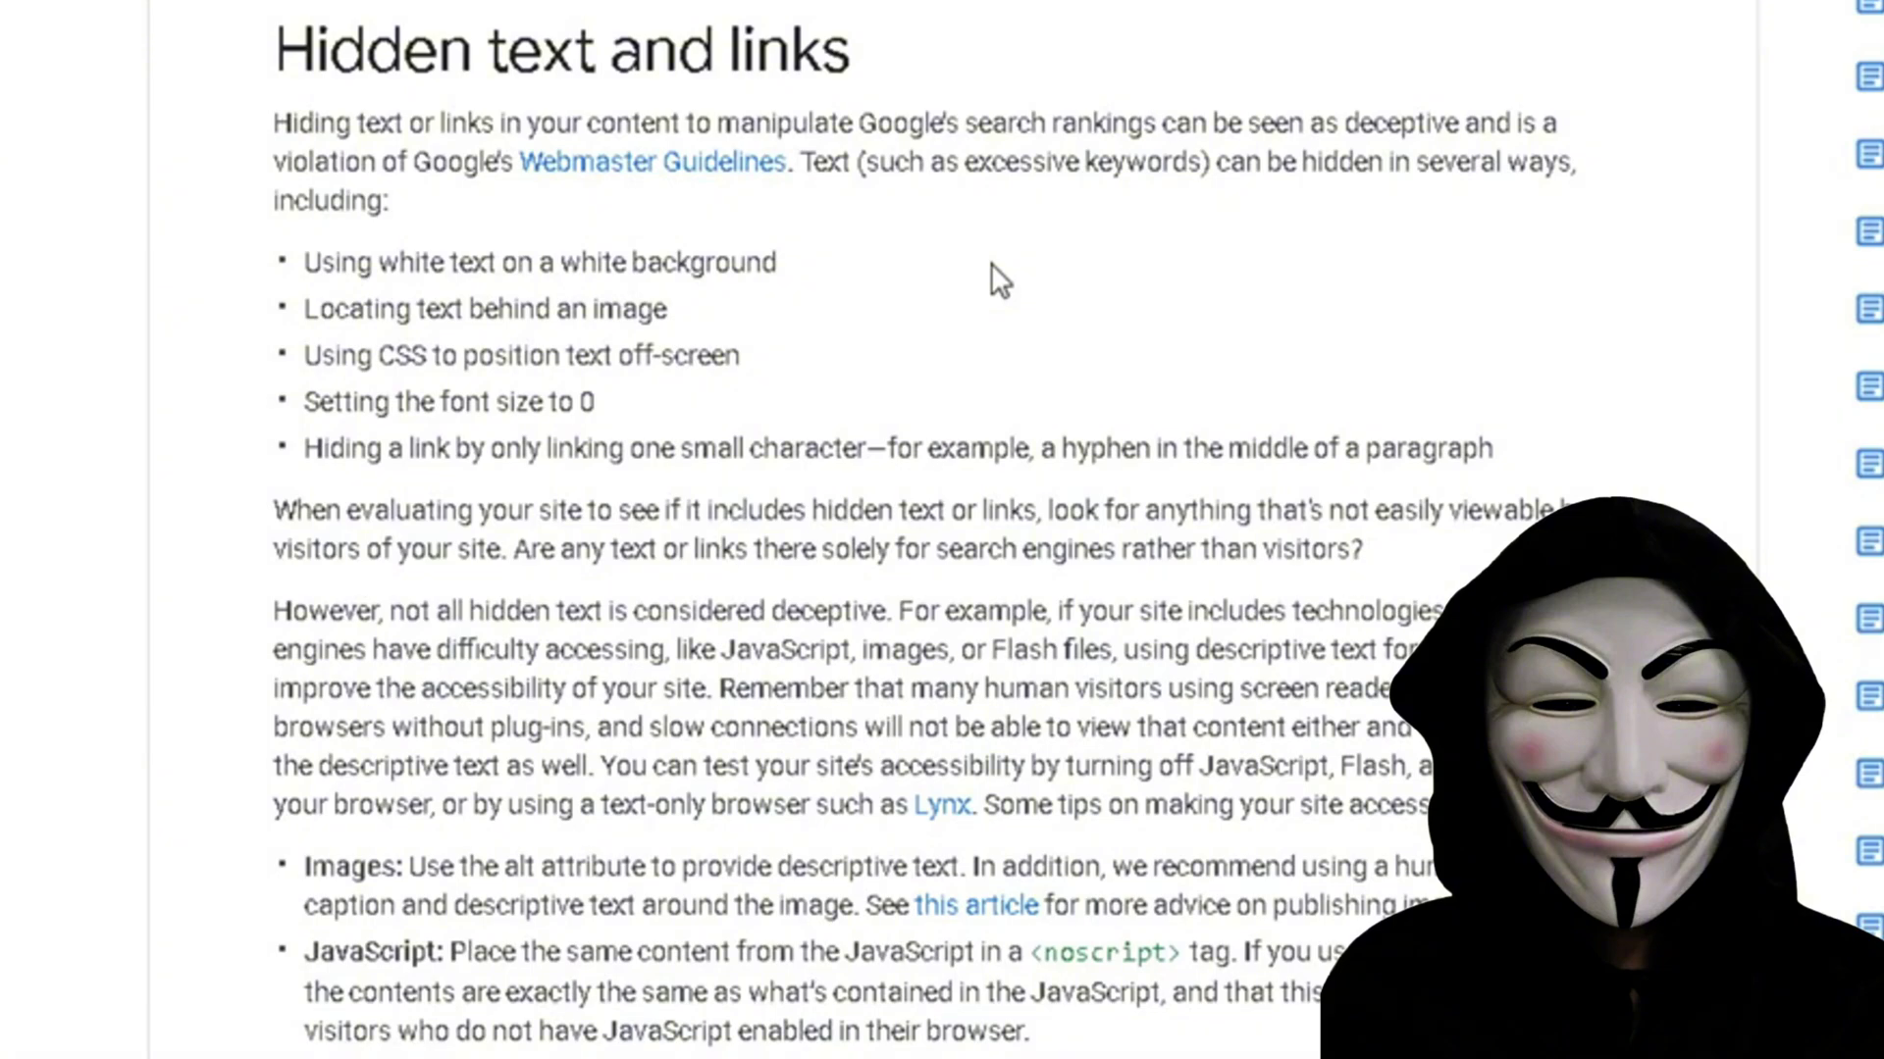
Highlight the hidden-text techniques in the reference list: text behind an image, off-screen CSS, zero font size, hidden link
{"action": "left_click_drag", "start_coordinate": [750, 370], "coordinate": [917, 479]}
{"action": "left_click", "coordinate": [711, 263]}
{"action": "double_click", "coordinate": [723, 272]}
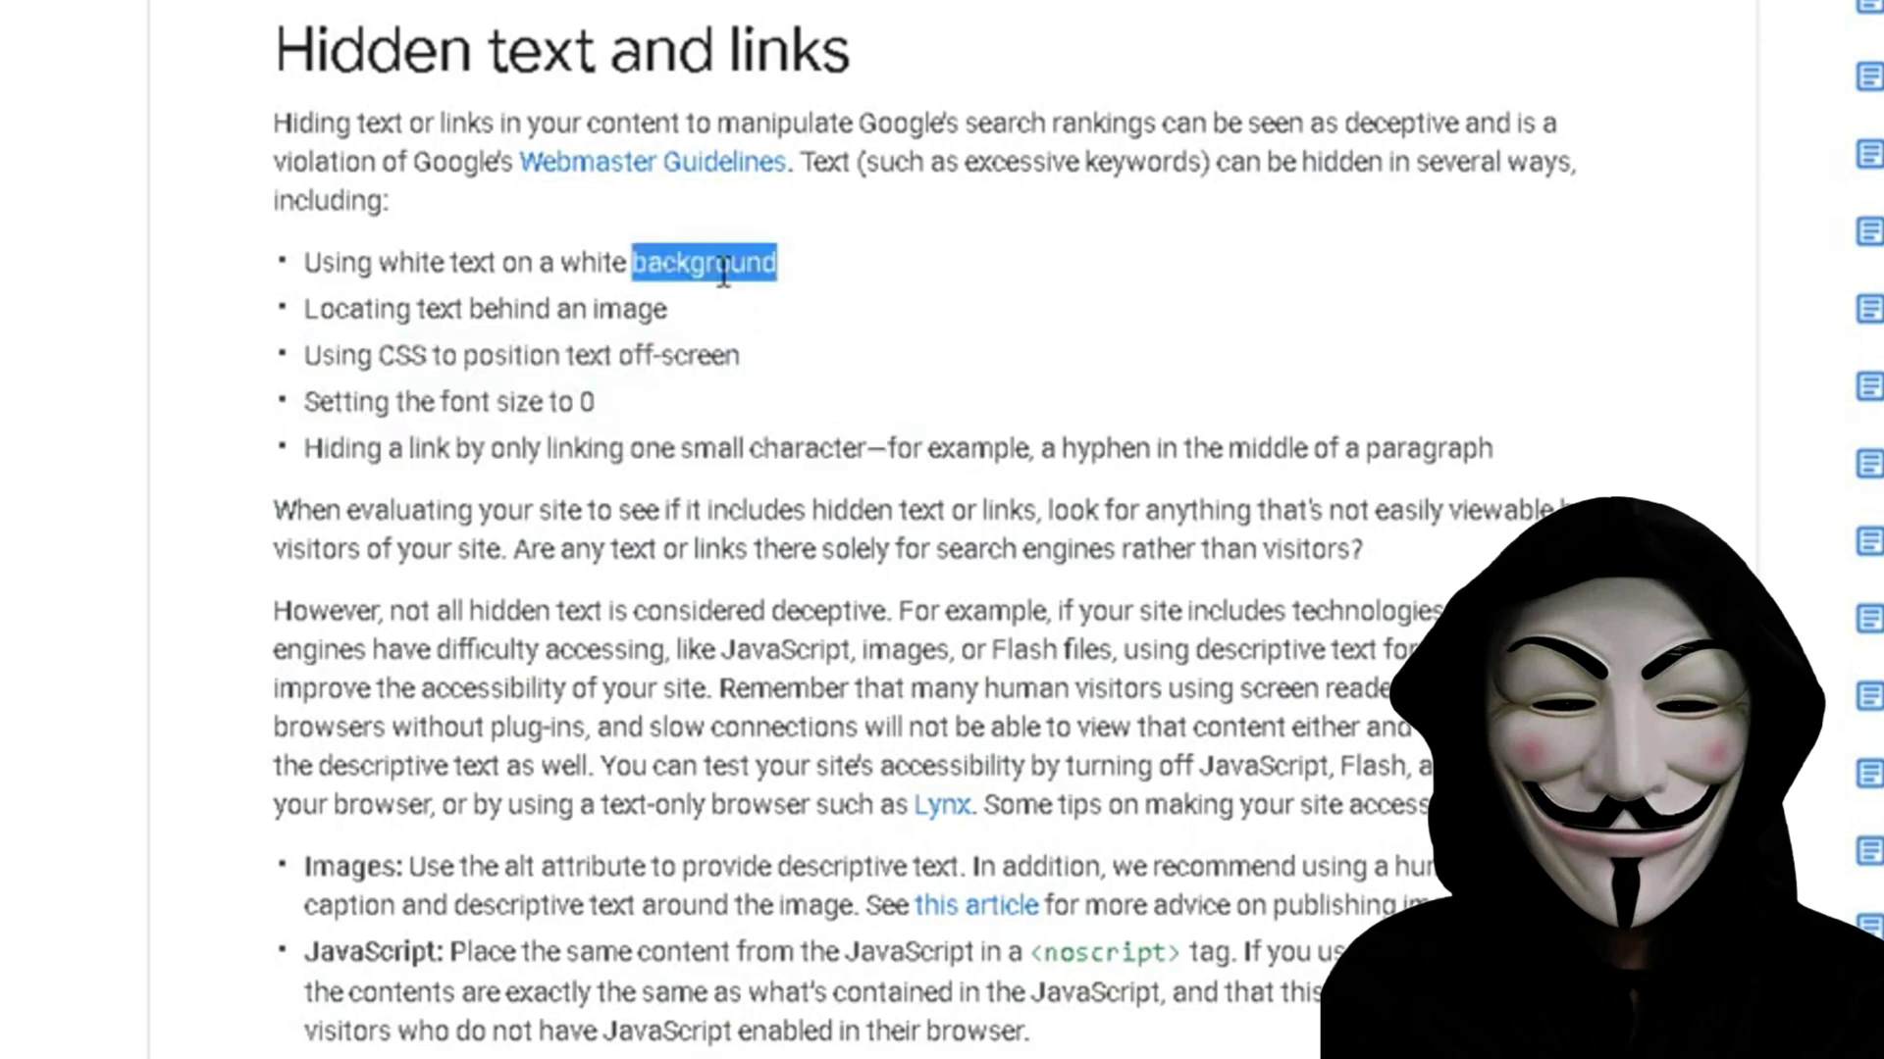
{"action": "left_click", "coordinate": [700, 310]}
{"action": "left_click_drag", "start_coordinate": [700, 308], "coordinate": [303, 310]}
{"action": "left_click_drag", "start_coordinate": [744, 355], "coordinate": [297, 343]}
{"action": "left_click_drag", "start_coordinate": [595, 403], "coordinate": [956, 453]}
{"action": "left_click", "coordinate": [302, 437]}
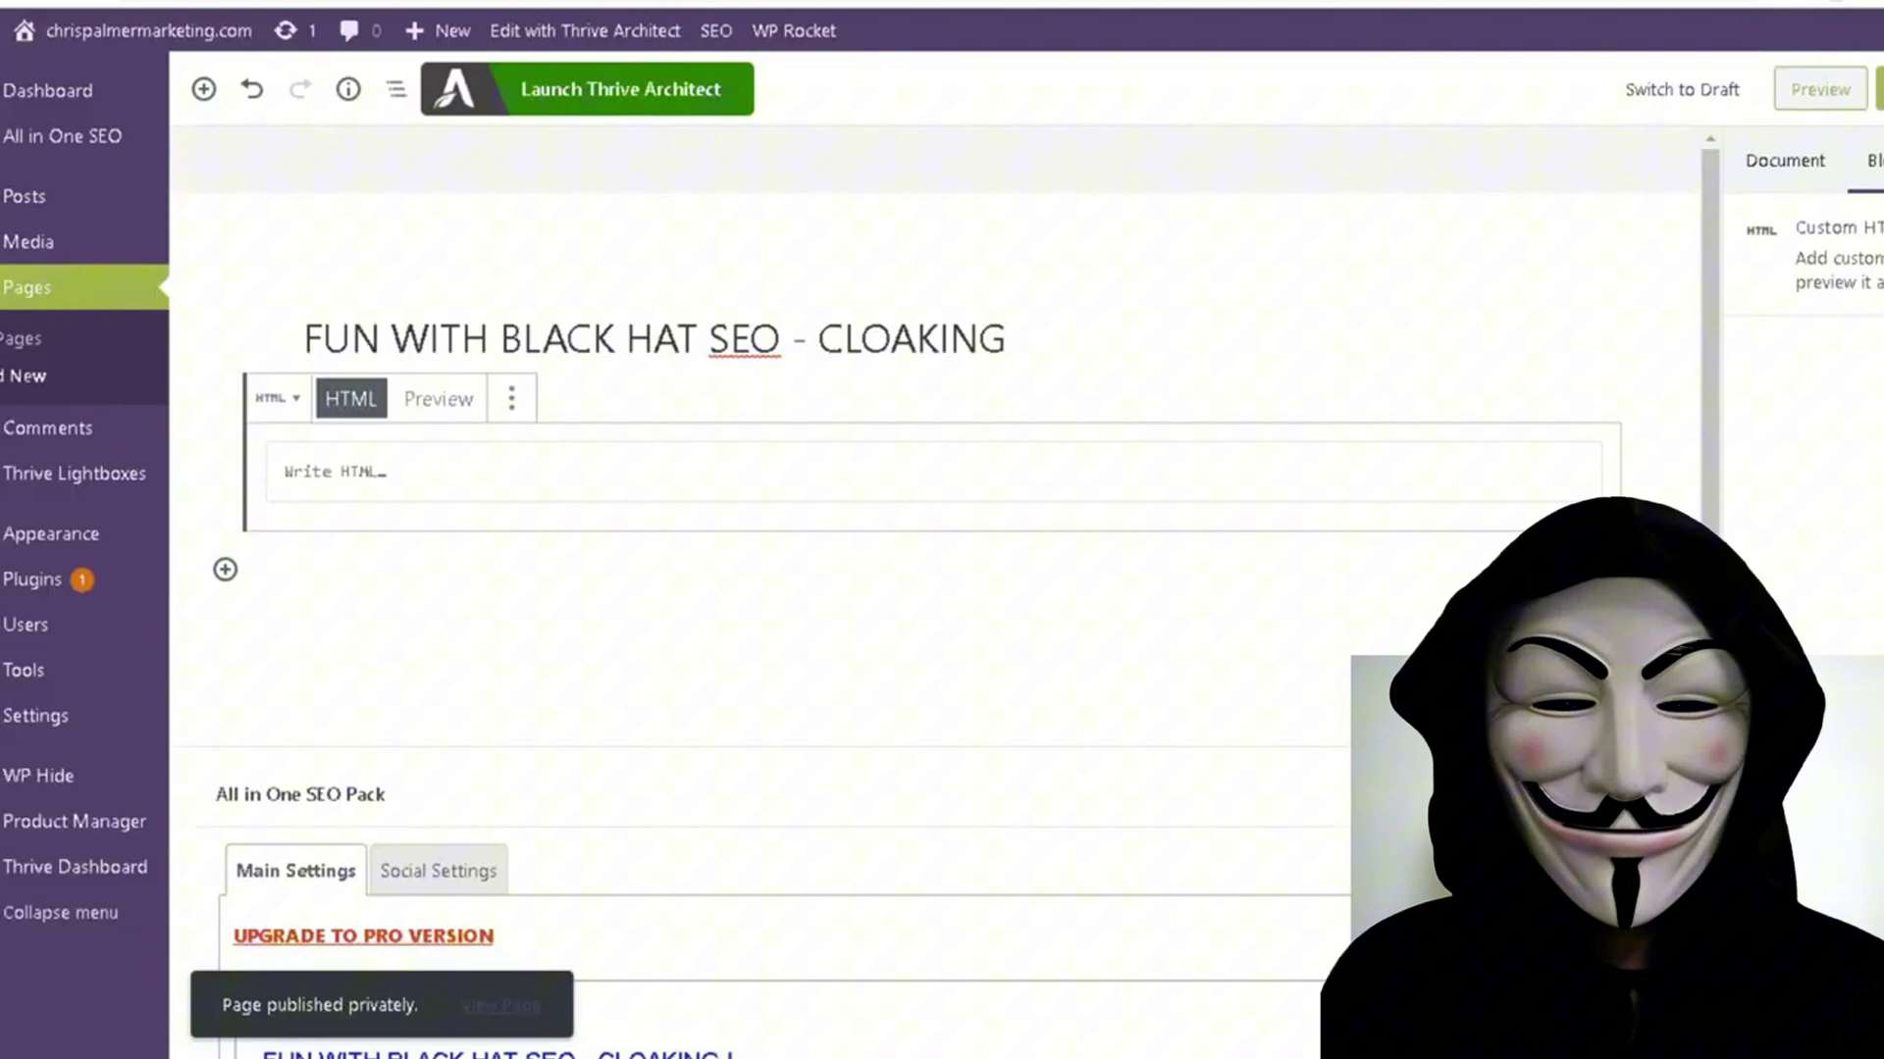
Paste the prepared orange-div CSS with scale(0.01,0.01) transforms into the page's Custom HTML block
{"action": "left_click", "coordinate": [1113, 351]}
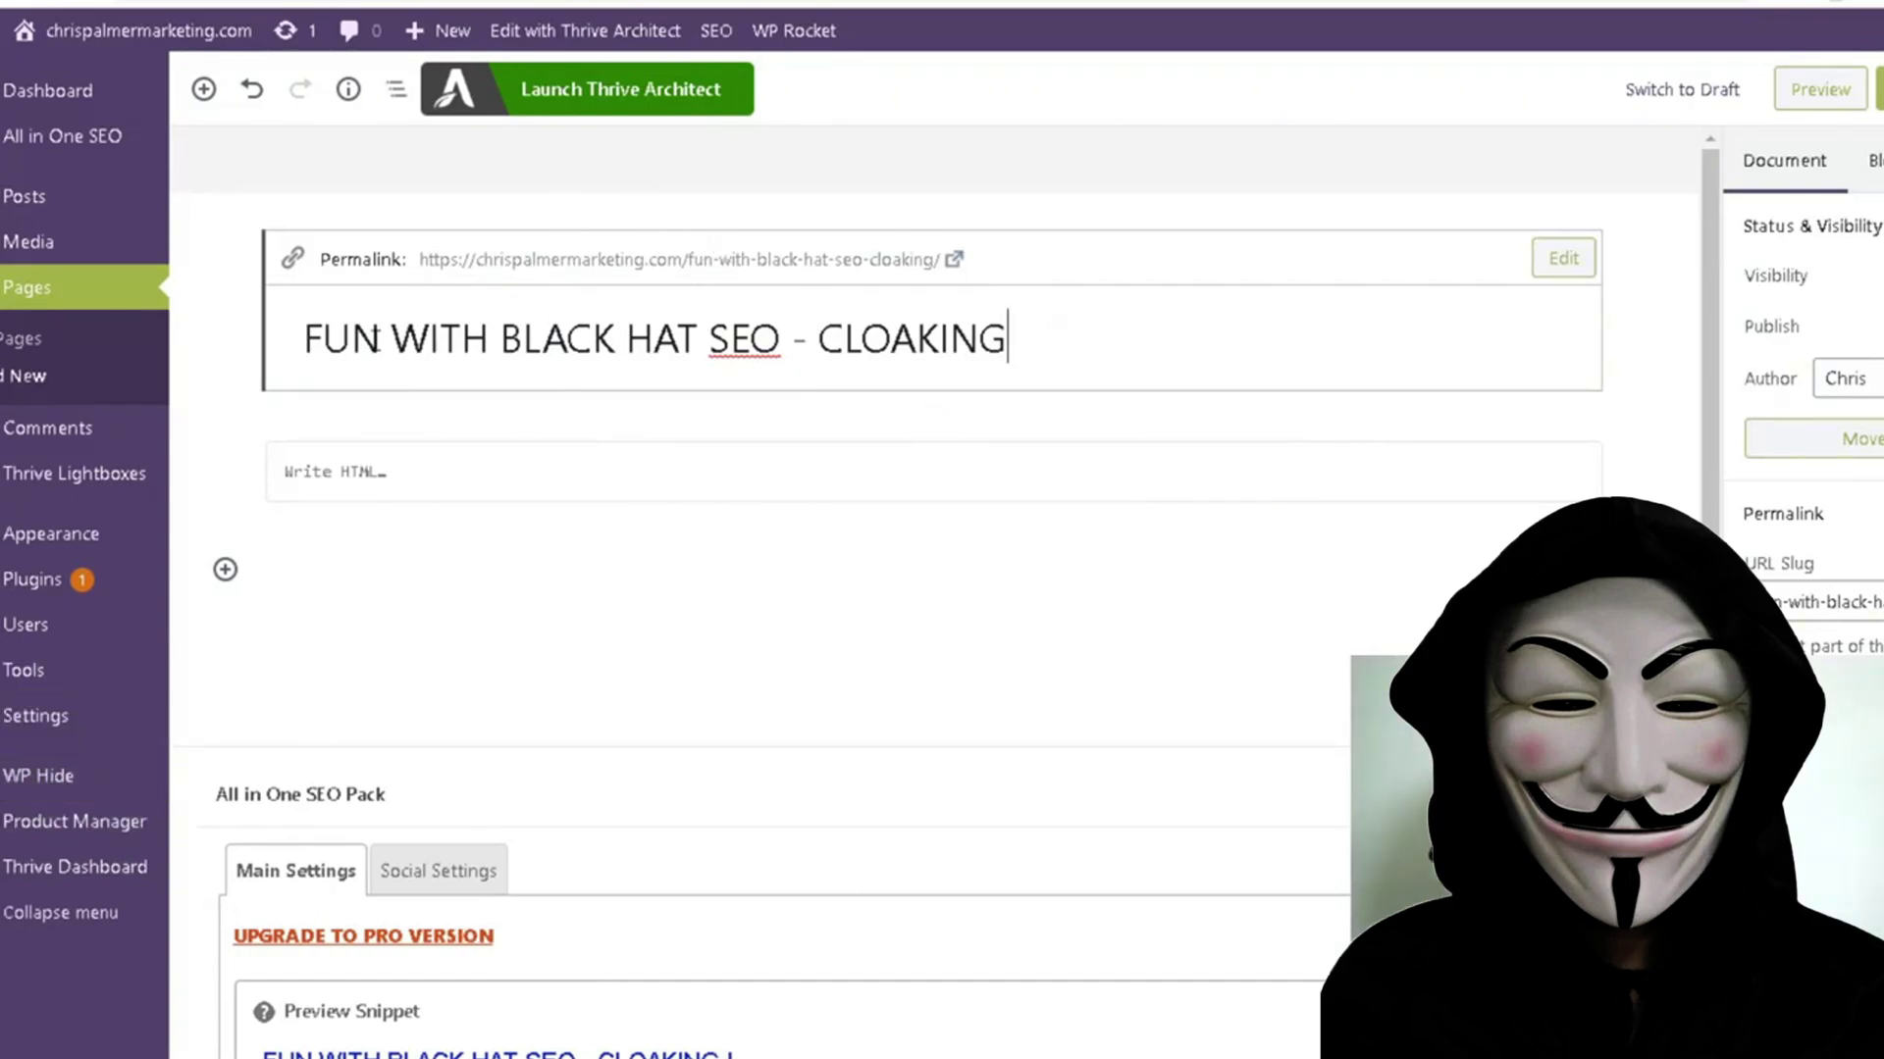
{"action": "left_click", "coordinate": [376, 472]}
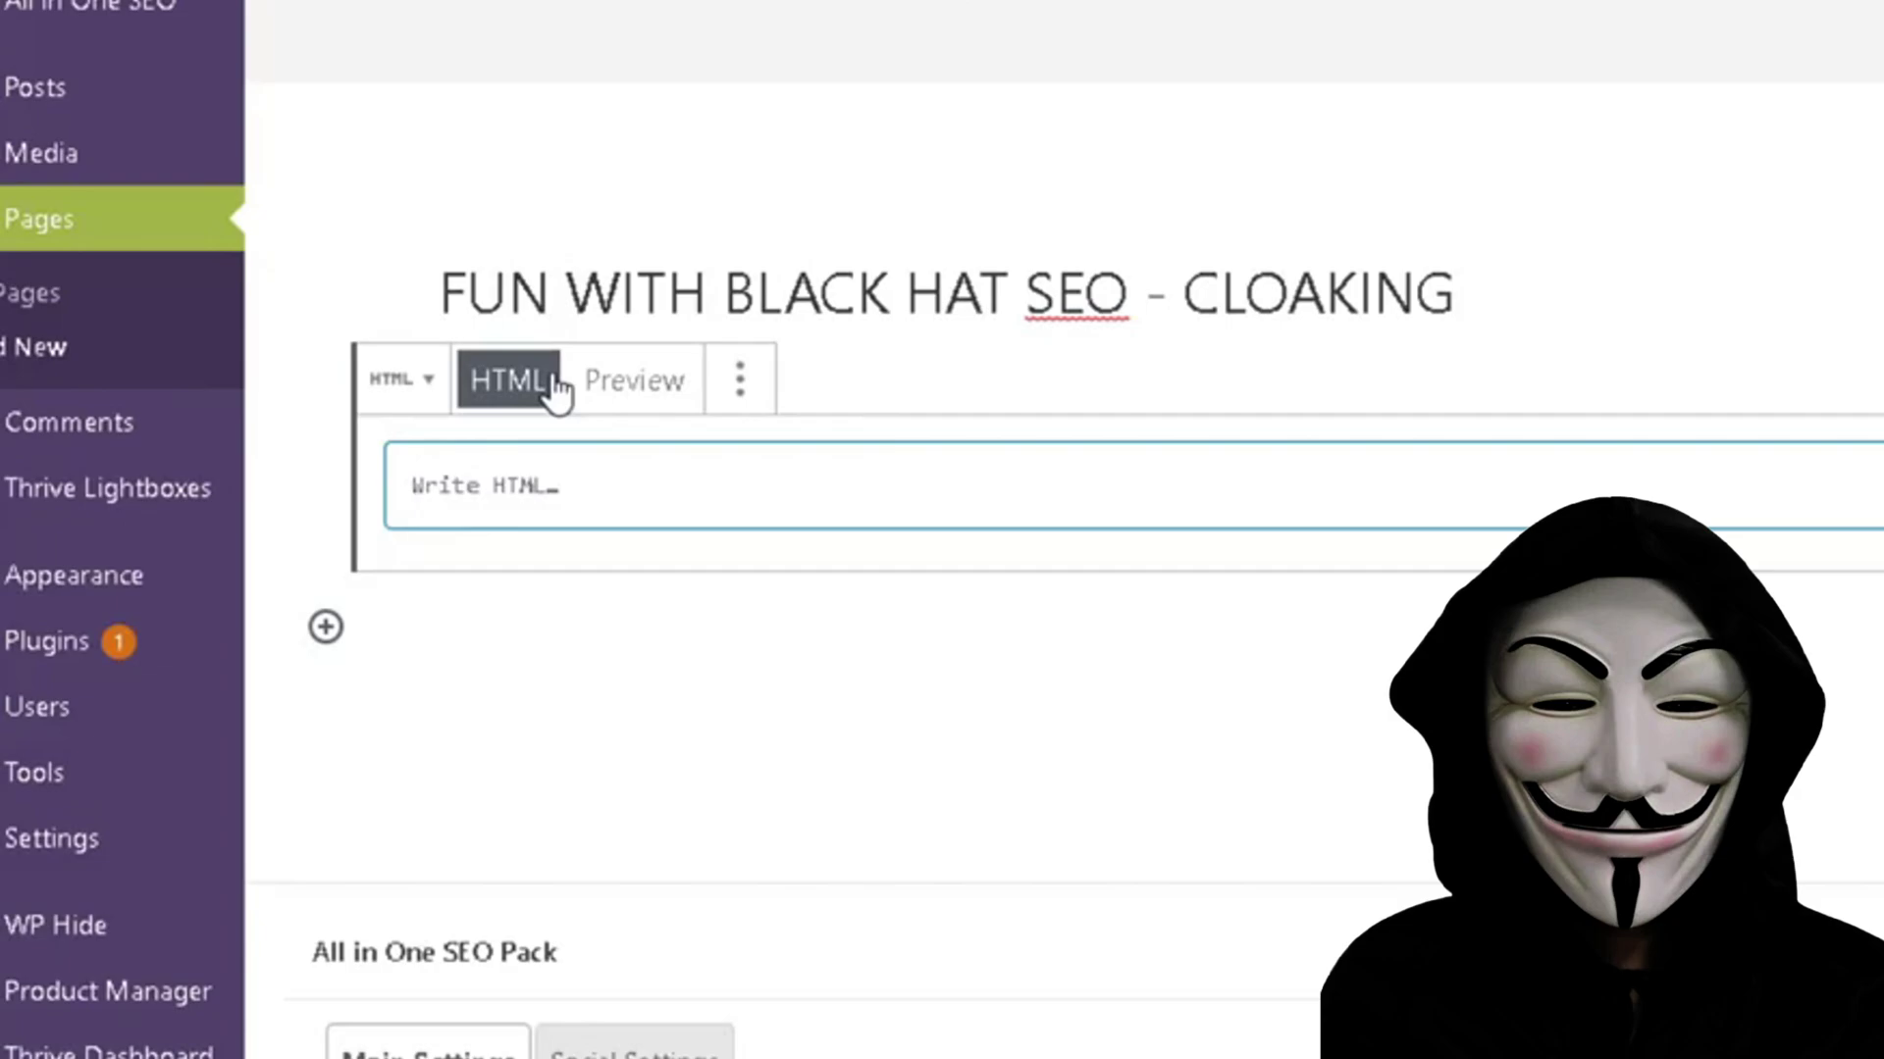
{"action": "key", "text": "ctrl+v"}
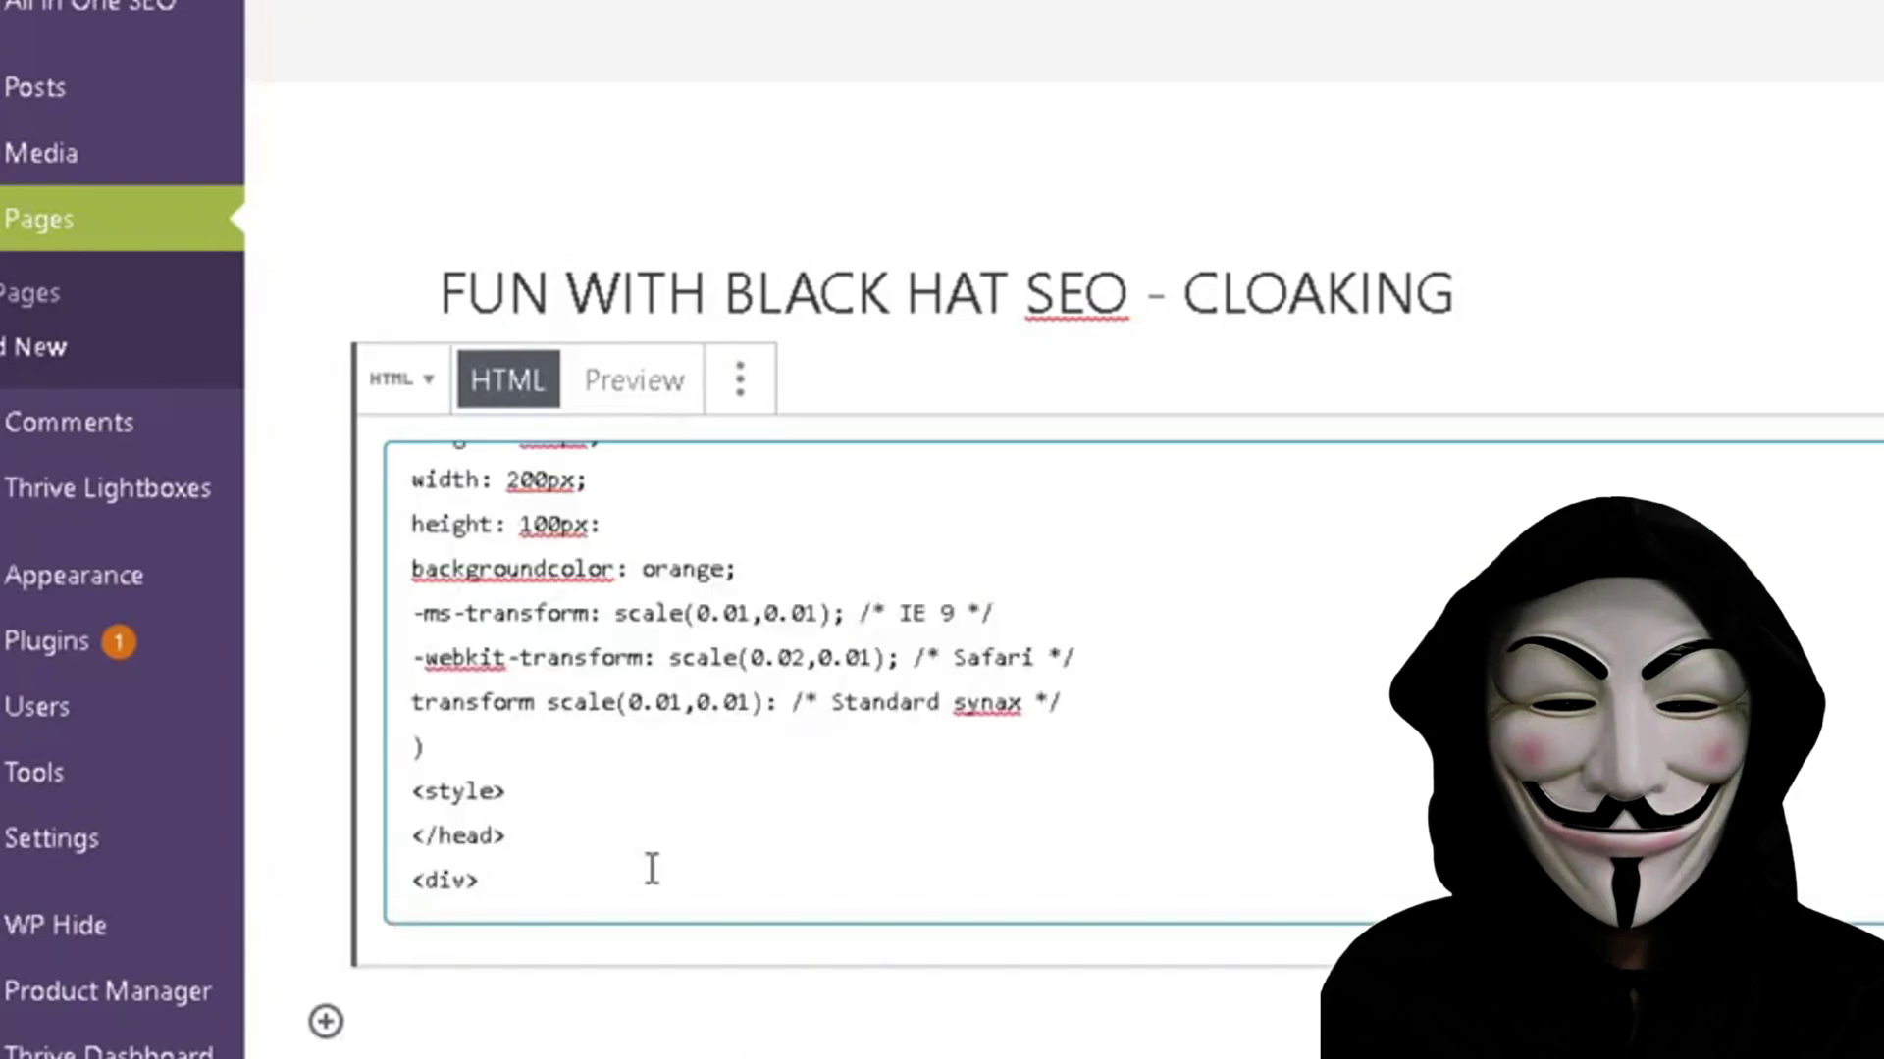
{"action": "scroll", "coordinate": [638, 861], "scroll_direction": "up", "scroll_amount": 3}
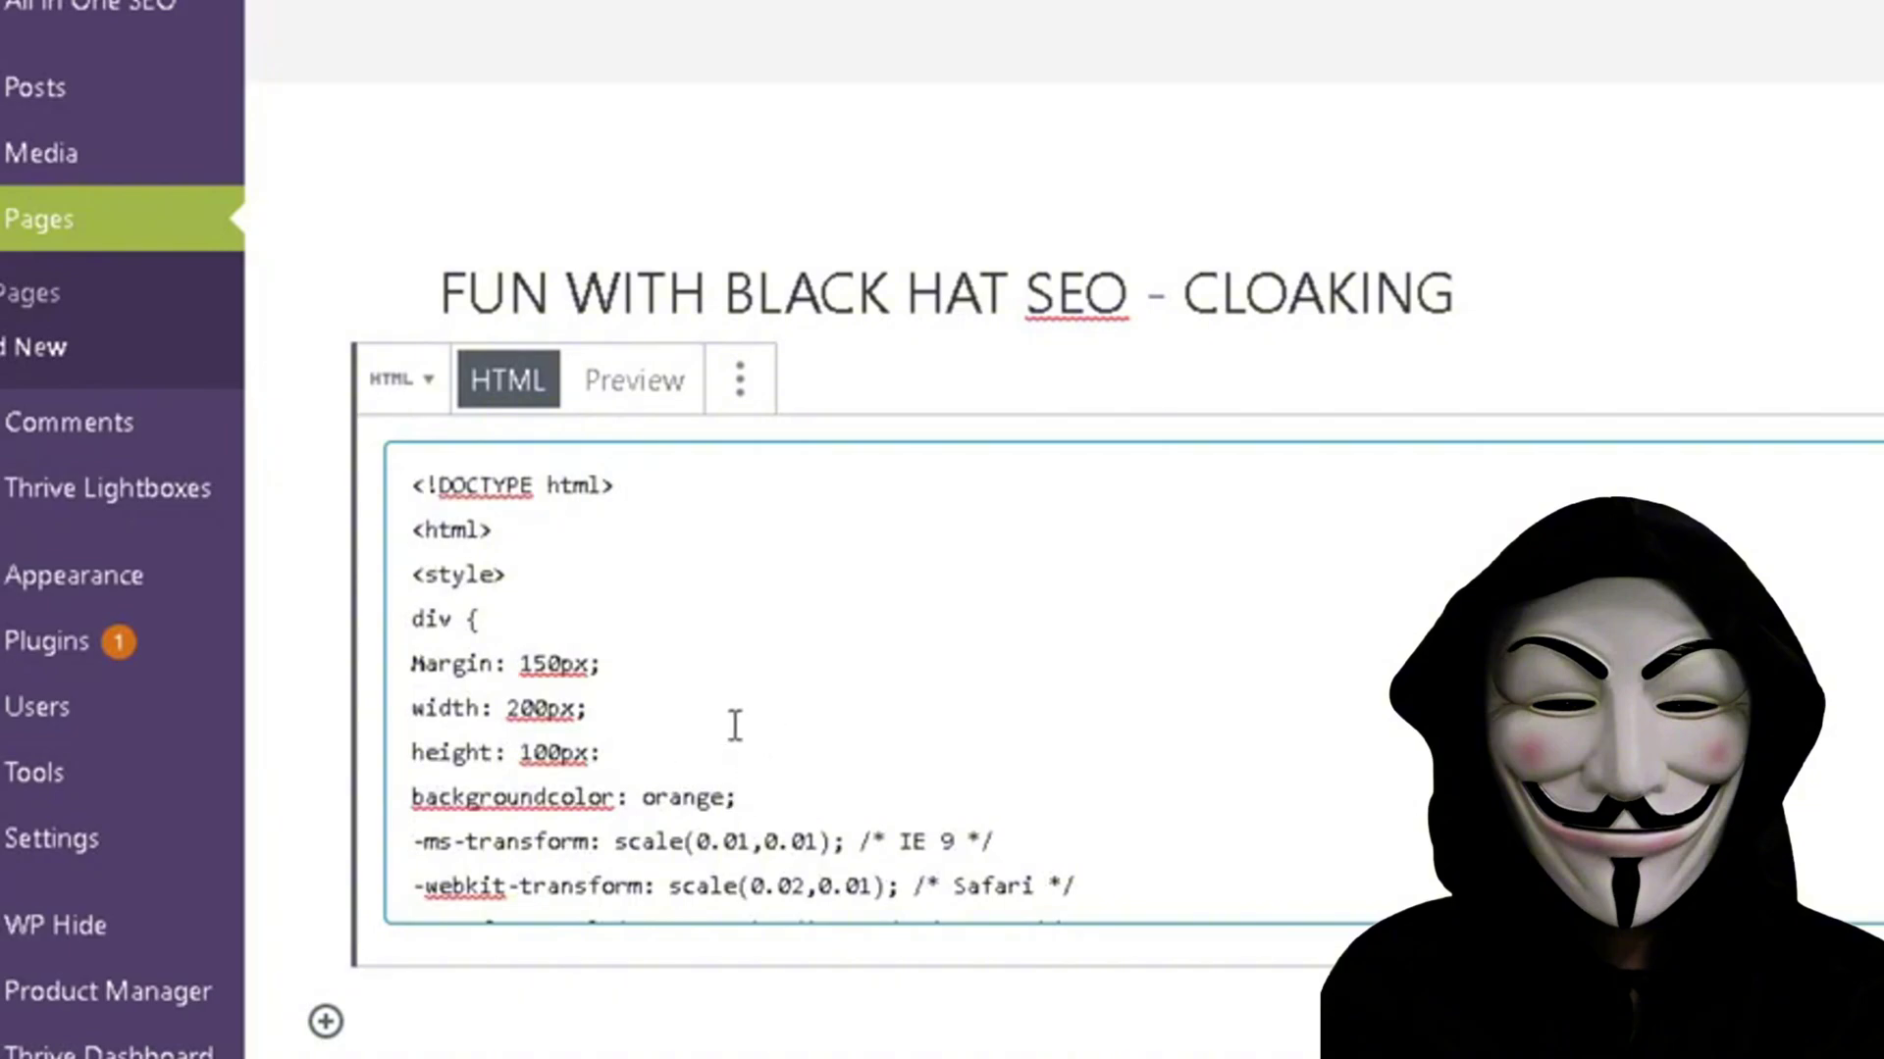
{"action": "scroll", "coordinate": [732, 727], "scroll_direction": "down", "scroll_amount": 3}
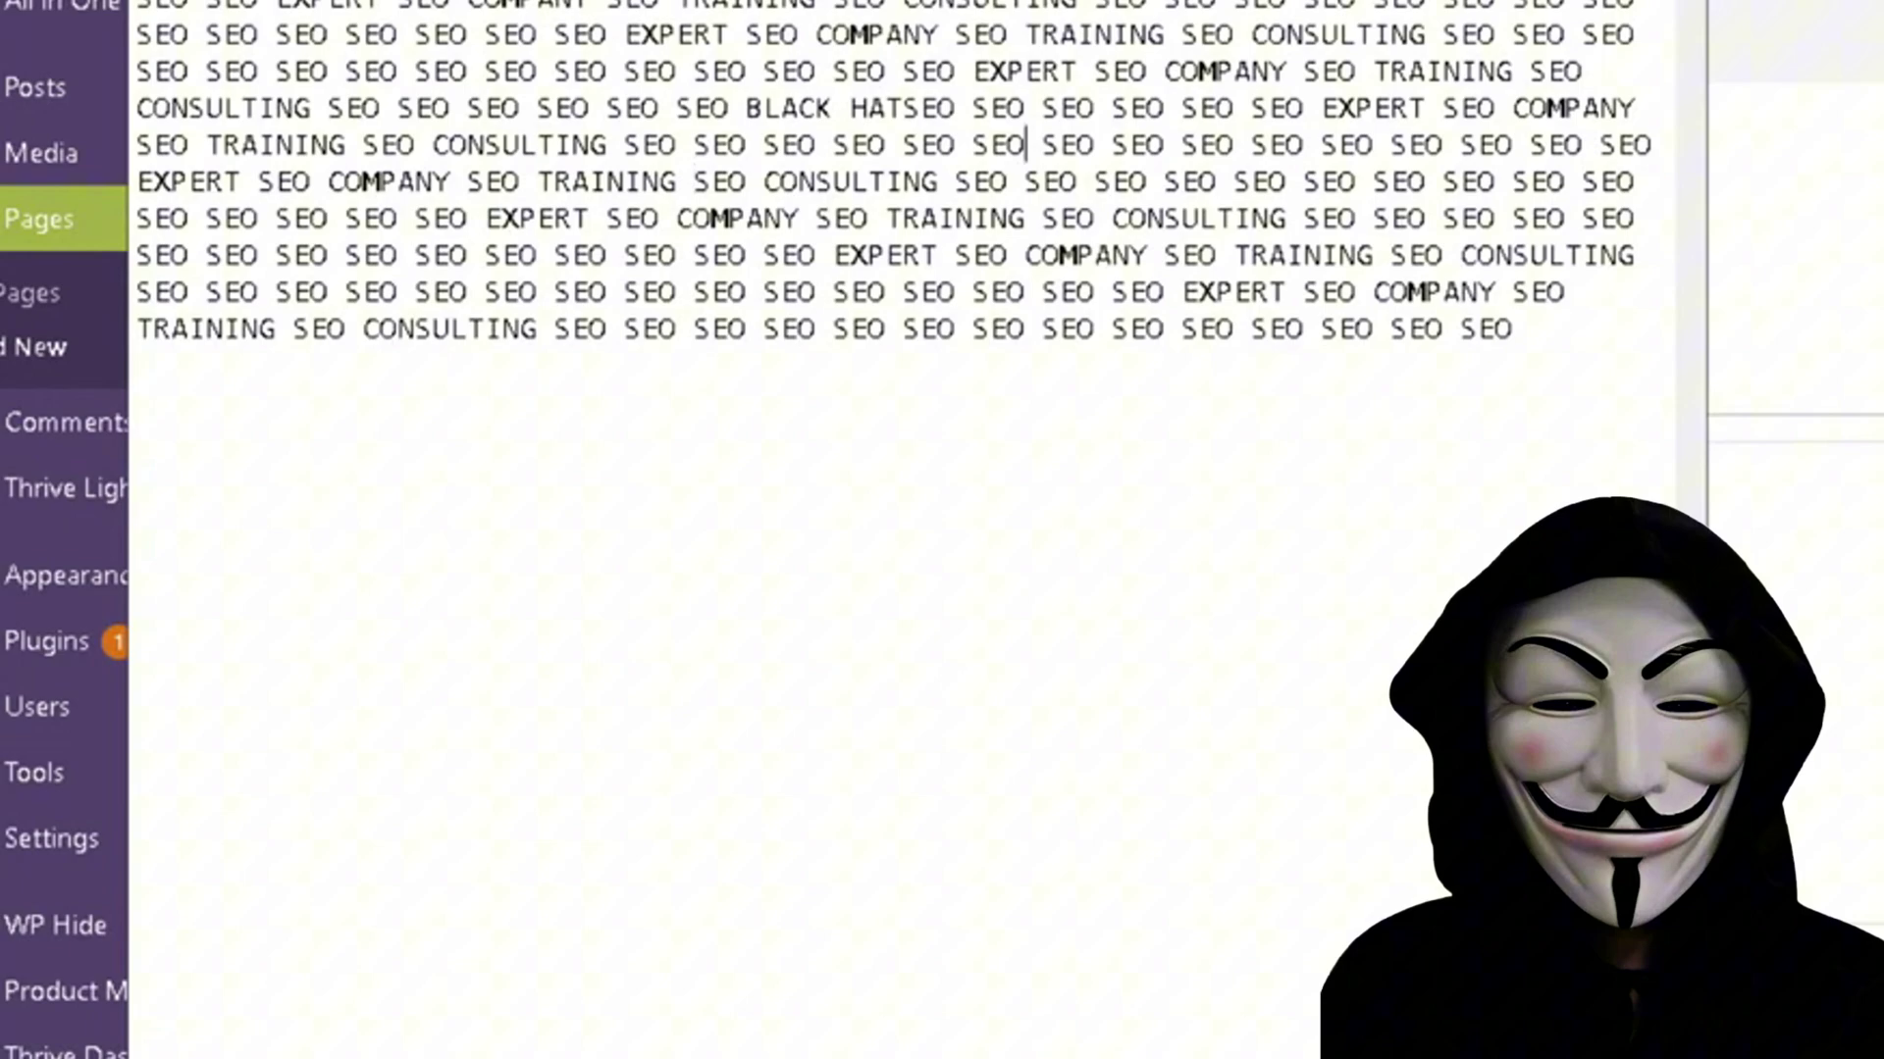
Copy the repeated SEO, EXPERT, COMPANY, TRAINING and CONSULTING keyword text from Notepad
{"action": "left_click", "coordinate": [1025, 146]}
{"action": "left_click_drag", "start_coordinate": [1530, 339], "coordinate": [294, 5]}
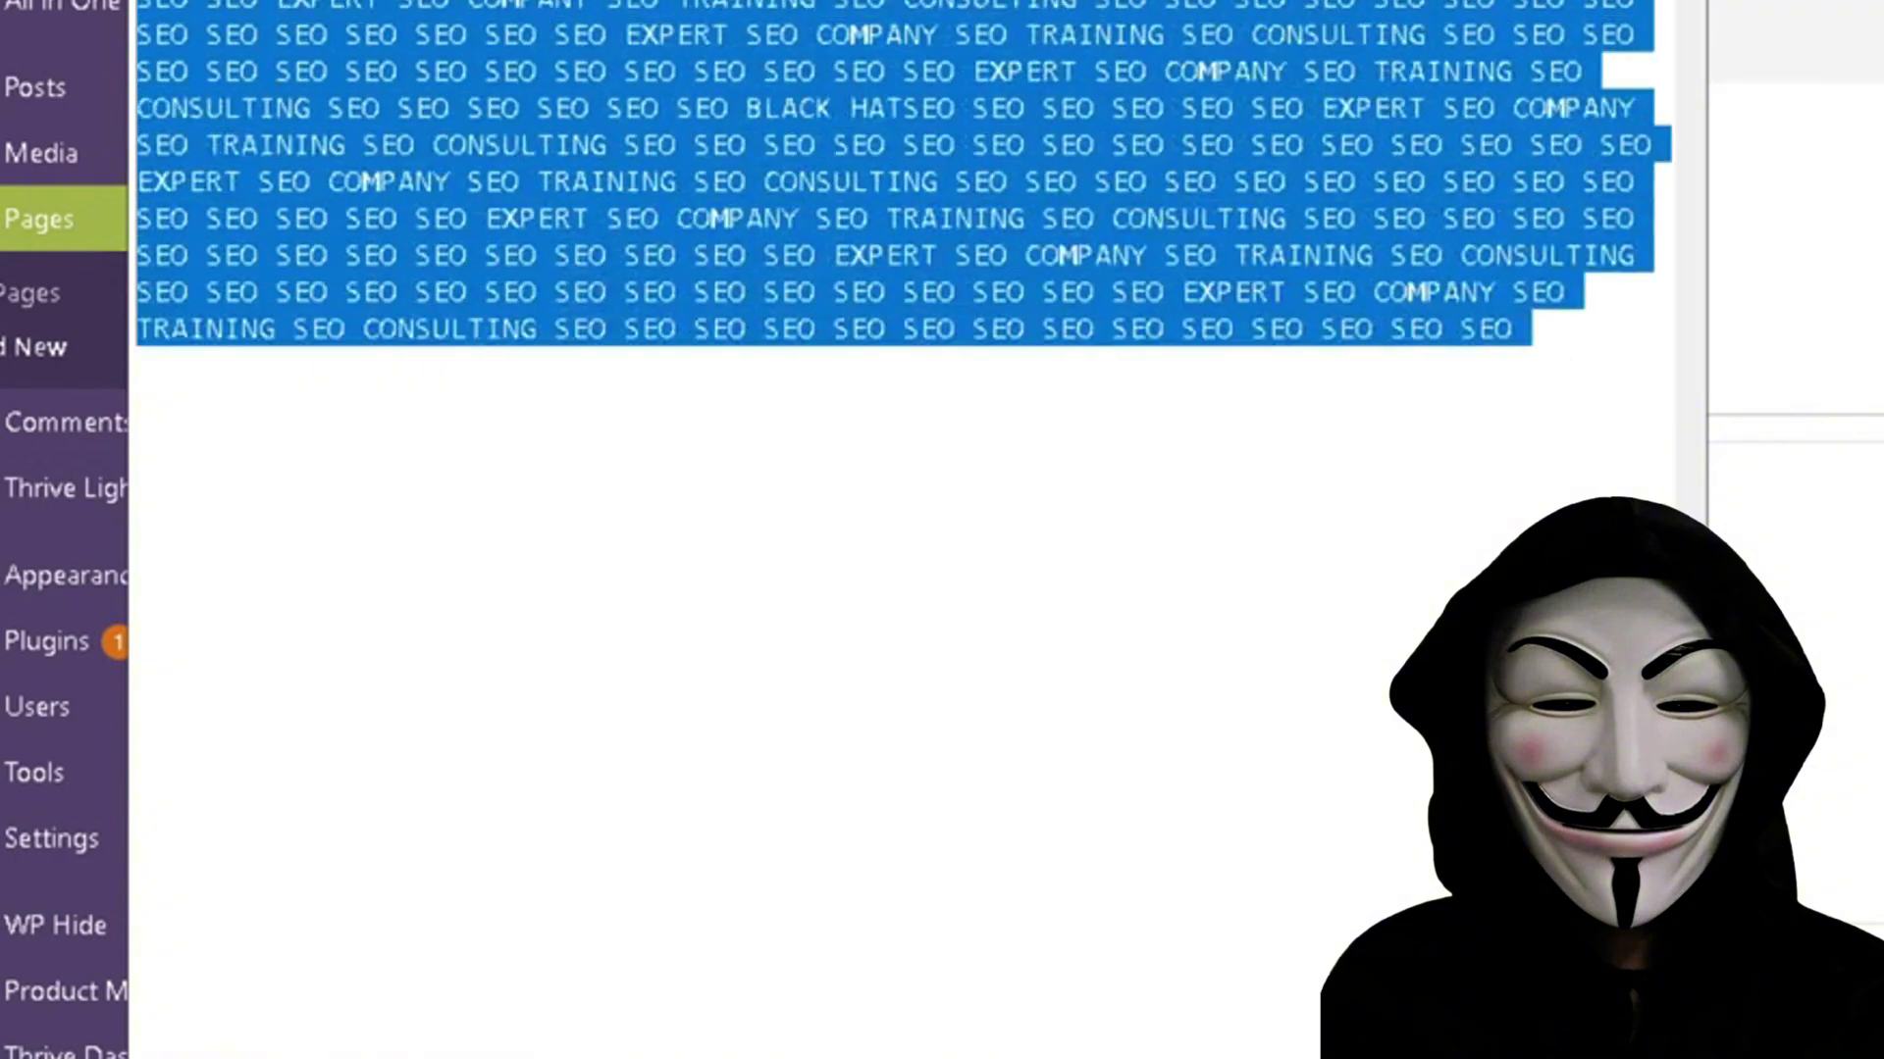
{"action": "right_click", "coordinate": [218, 5]}
{"action": "left_click", "coordinate": [334, 49]}
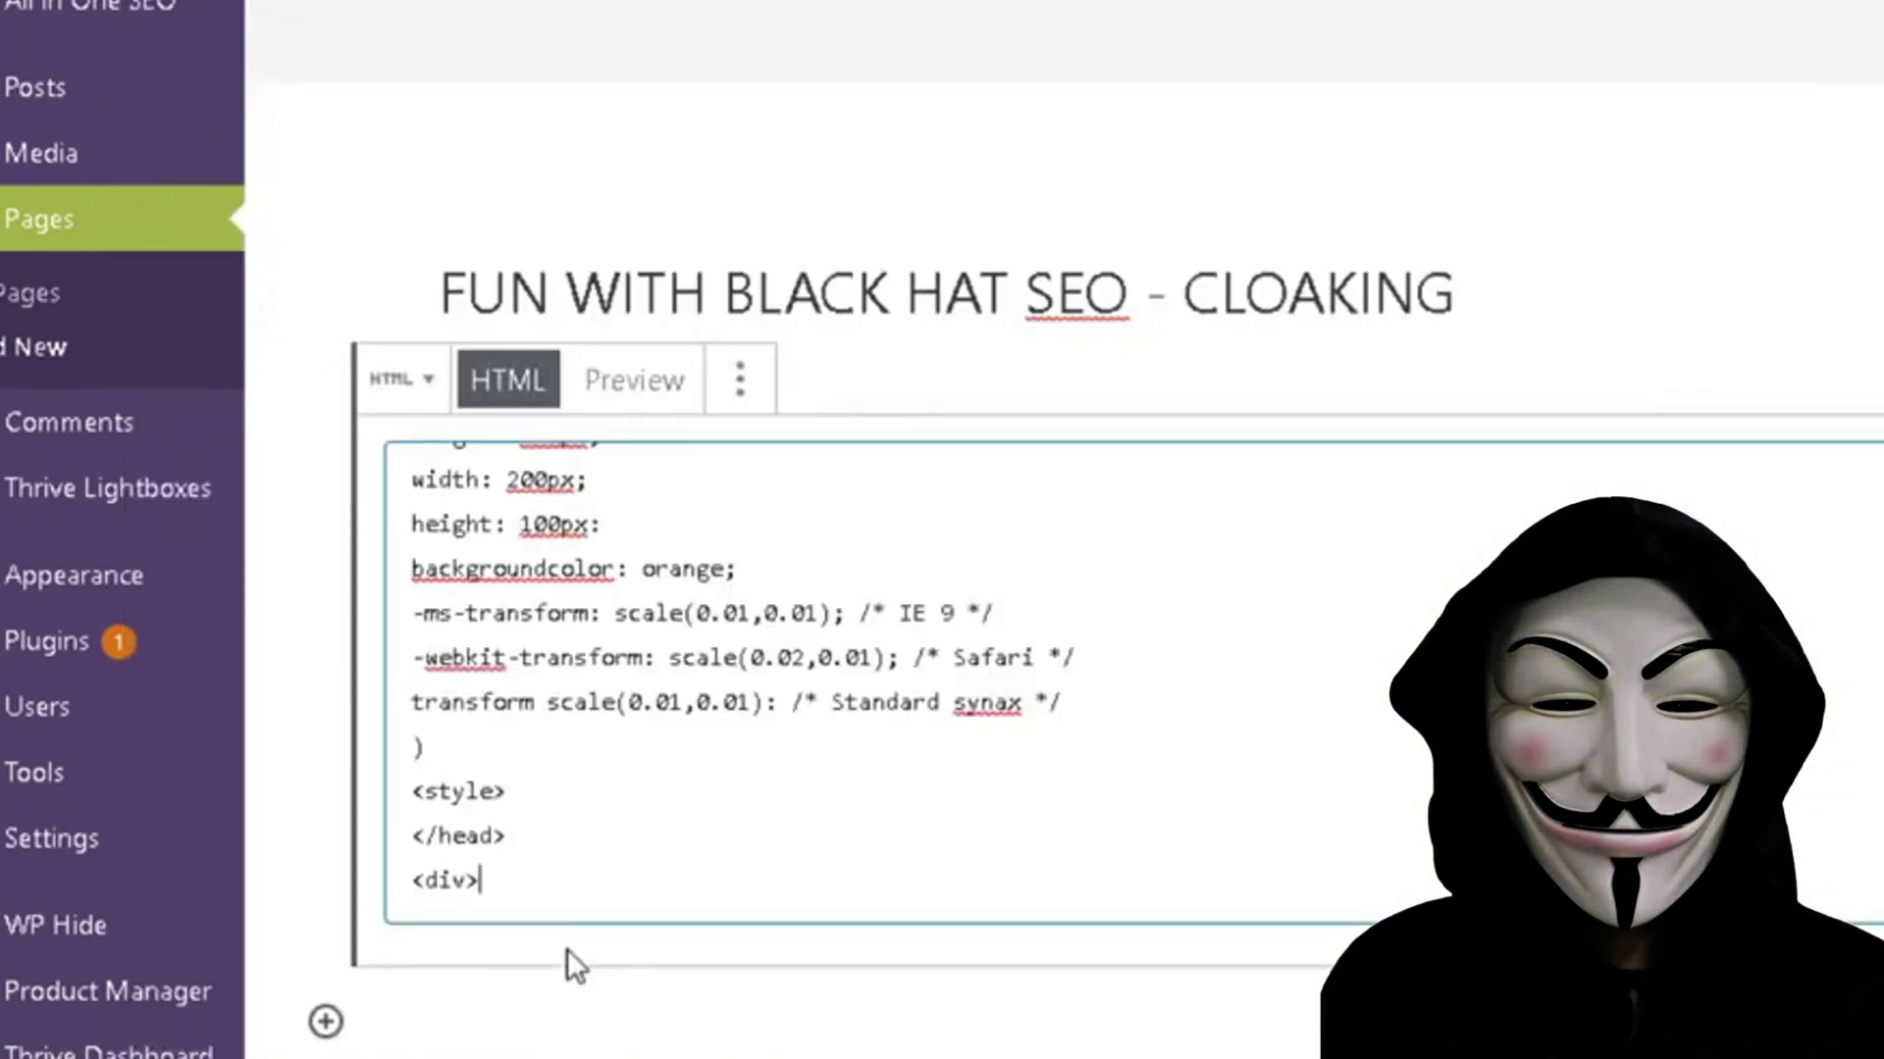
Paste the keyword text on a new line inside the div and close it with a </div> tag
{"action": "key", "text": "Return"}
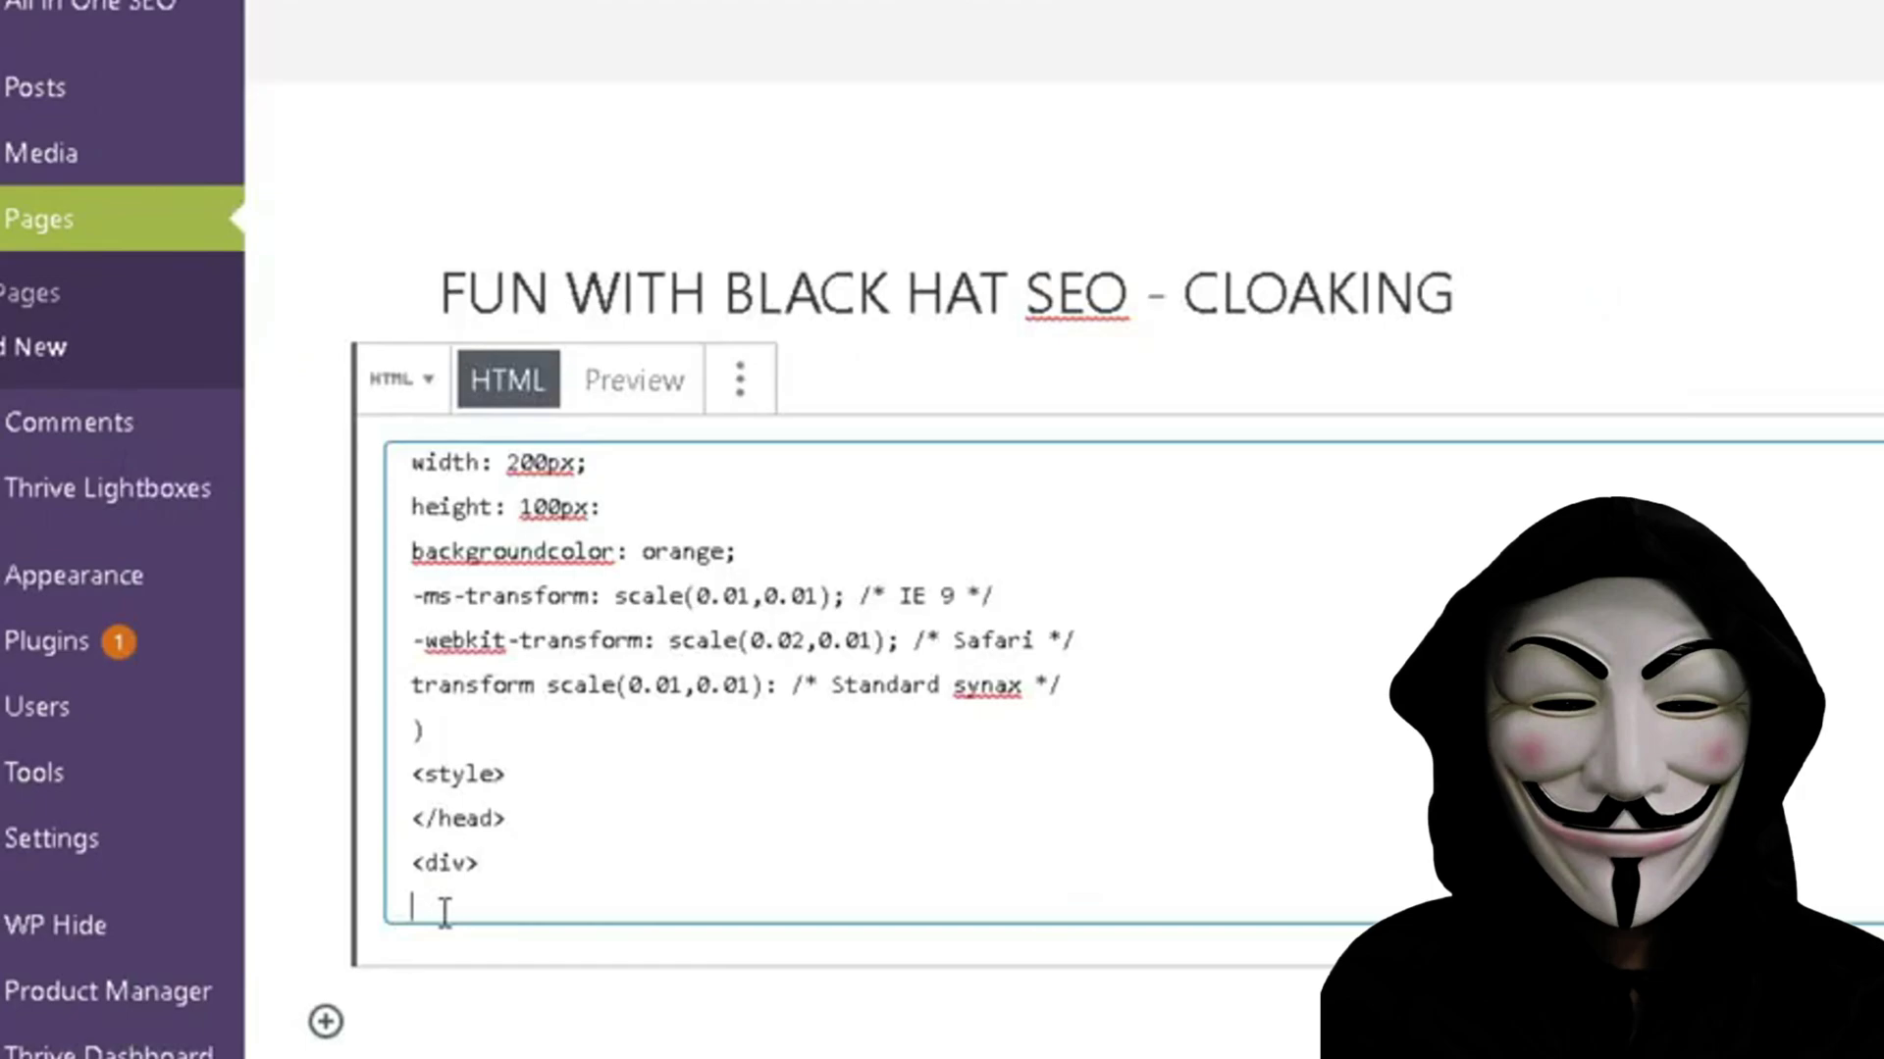
{"action": "right_click", "coordinate": [419, 897]}
{"action": "left_click", "coordinate": [600, 534]}
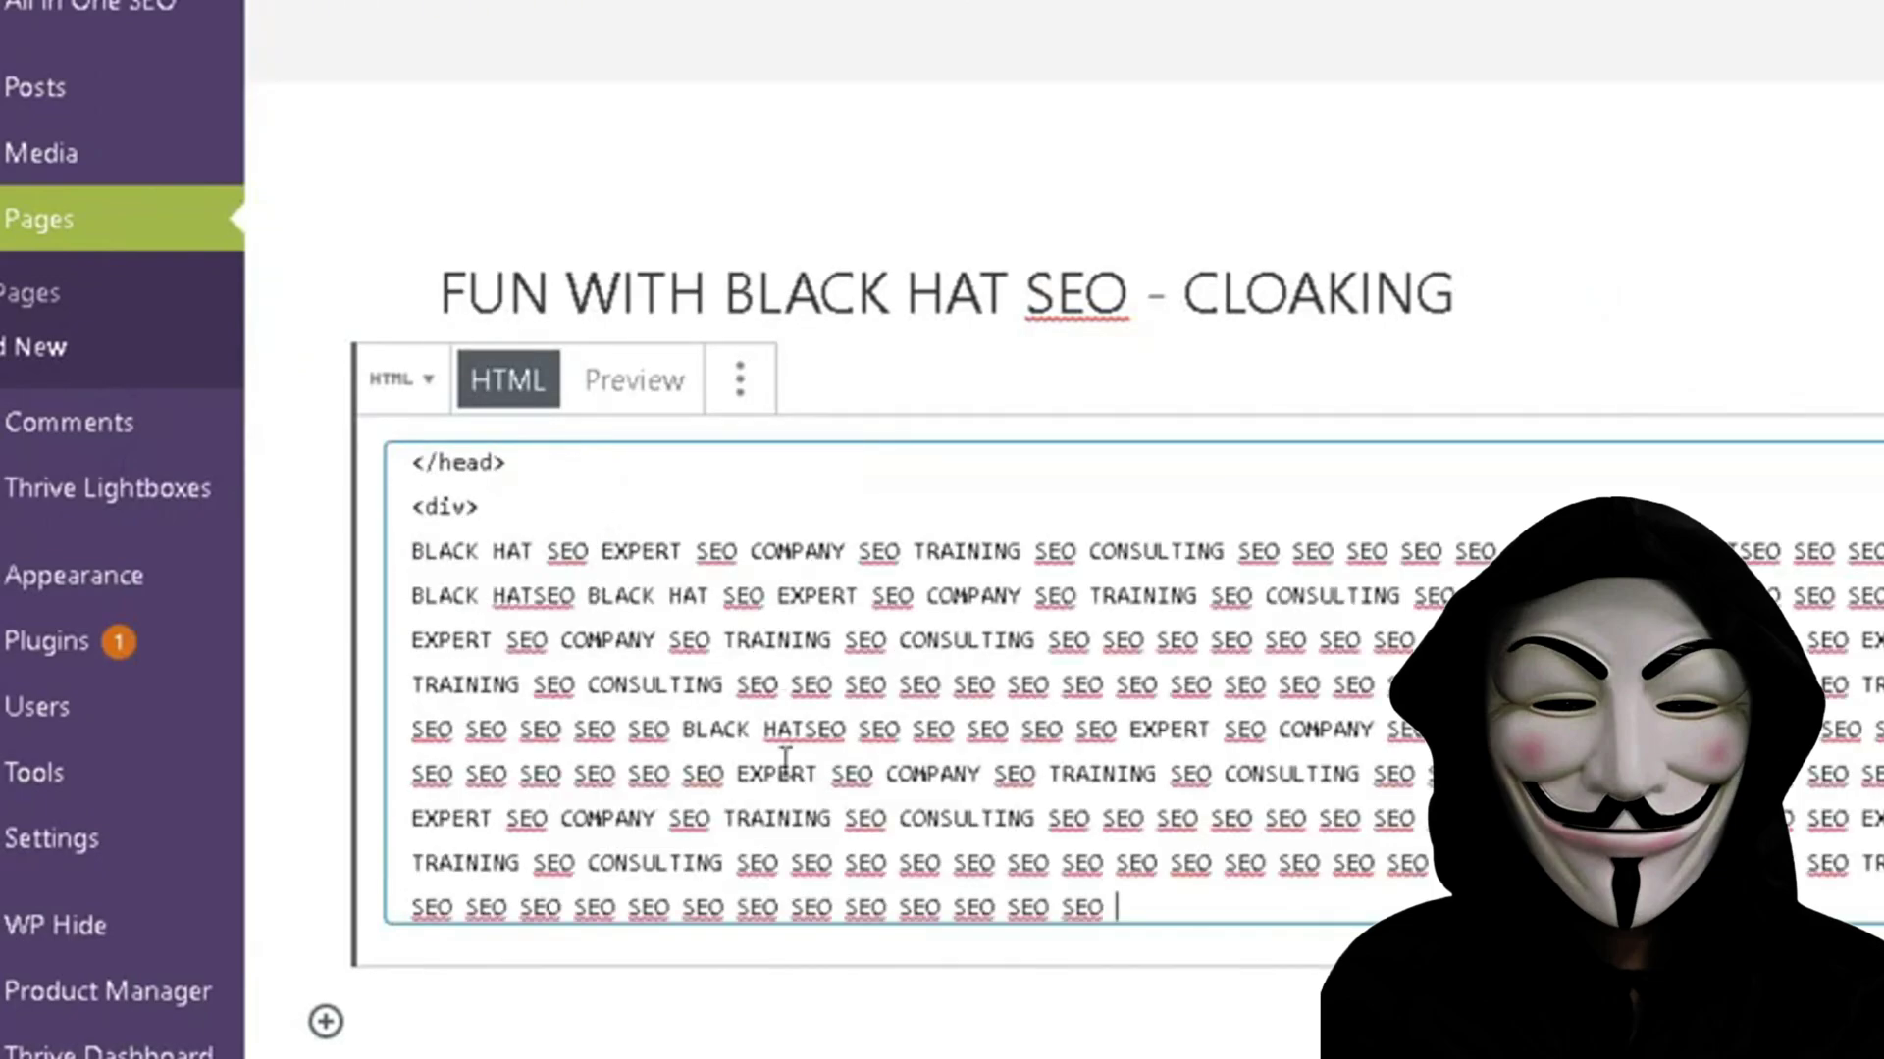
{"action": "key", "text": "Return"}
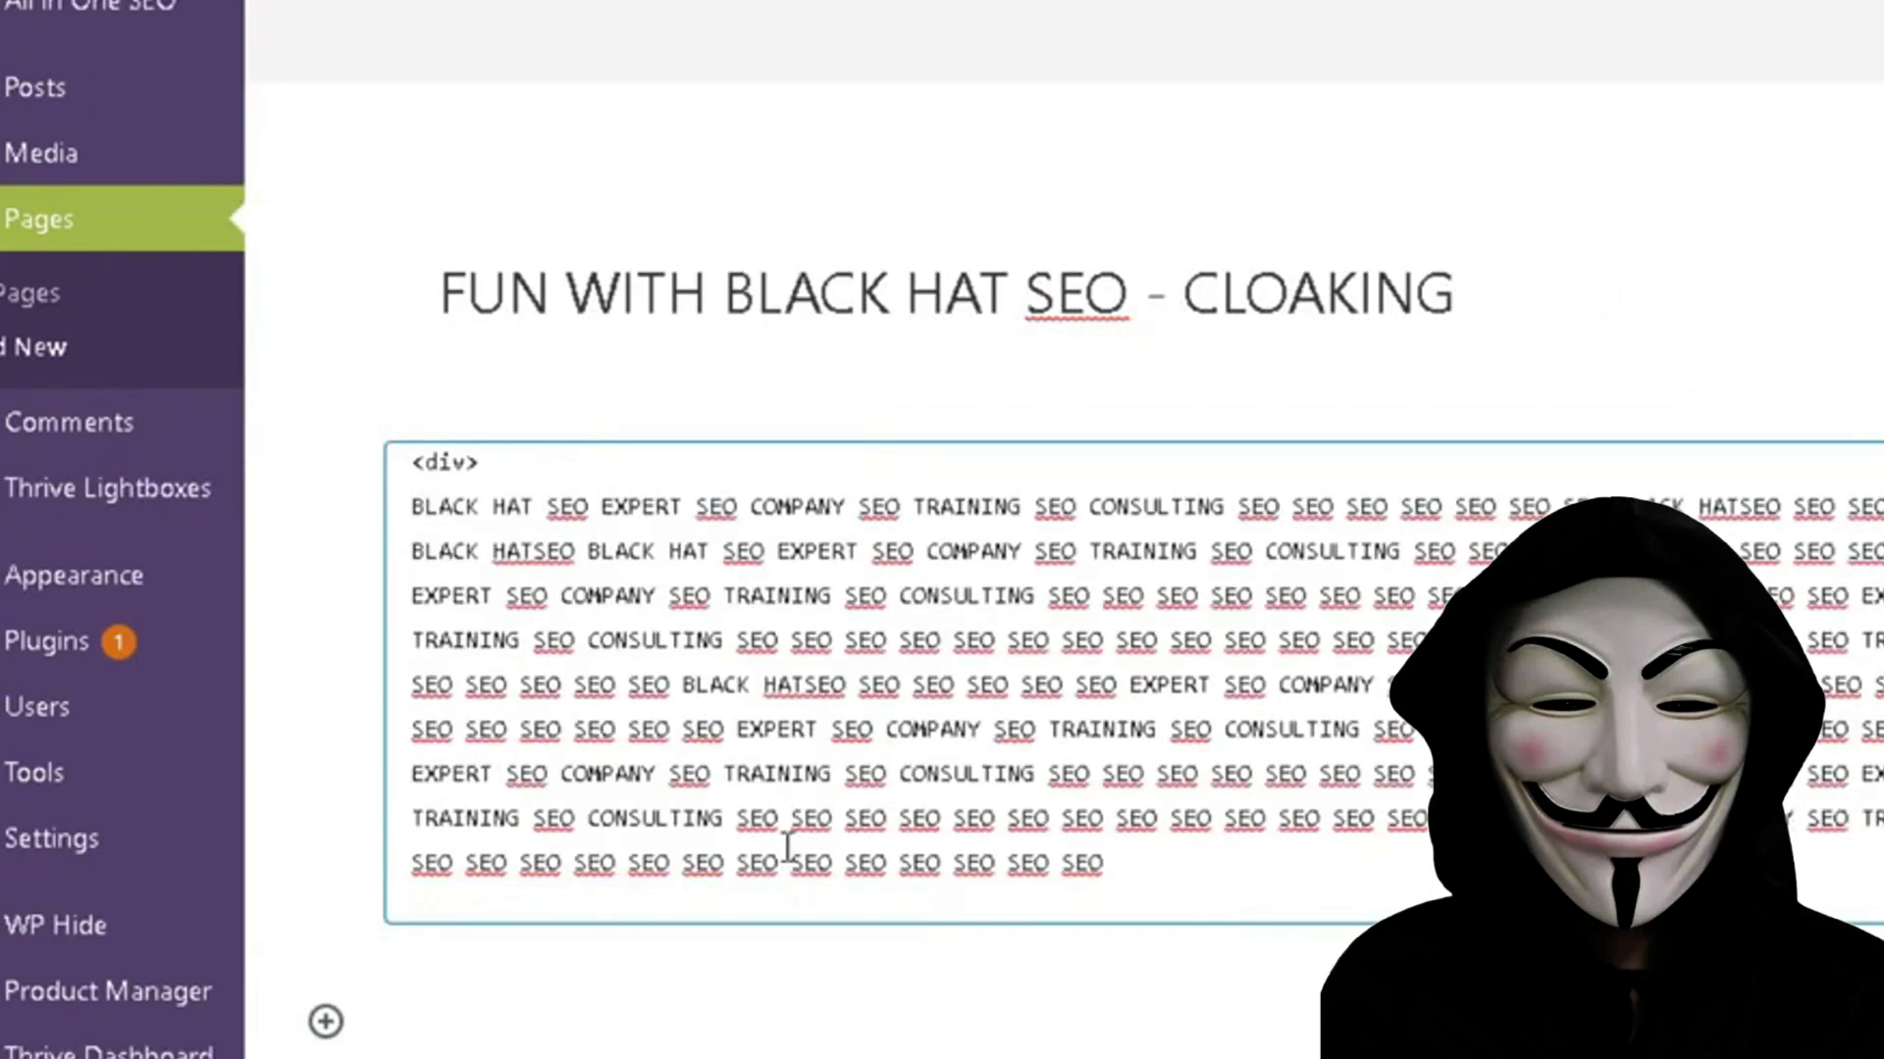
{"action": "type", "text": "</DIV>"}
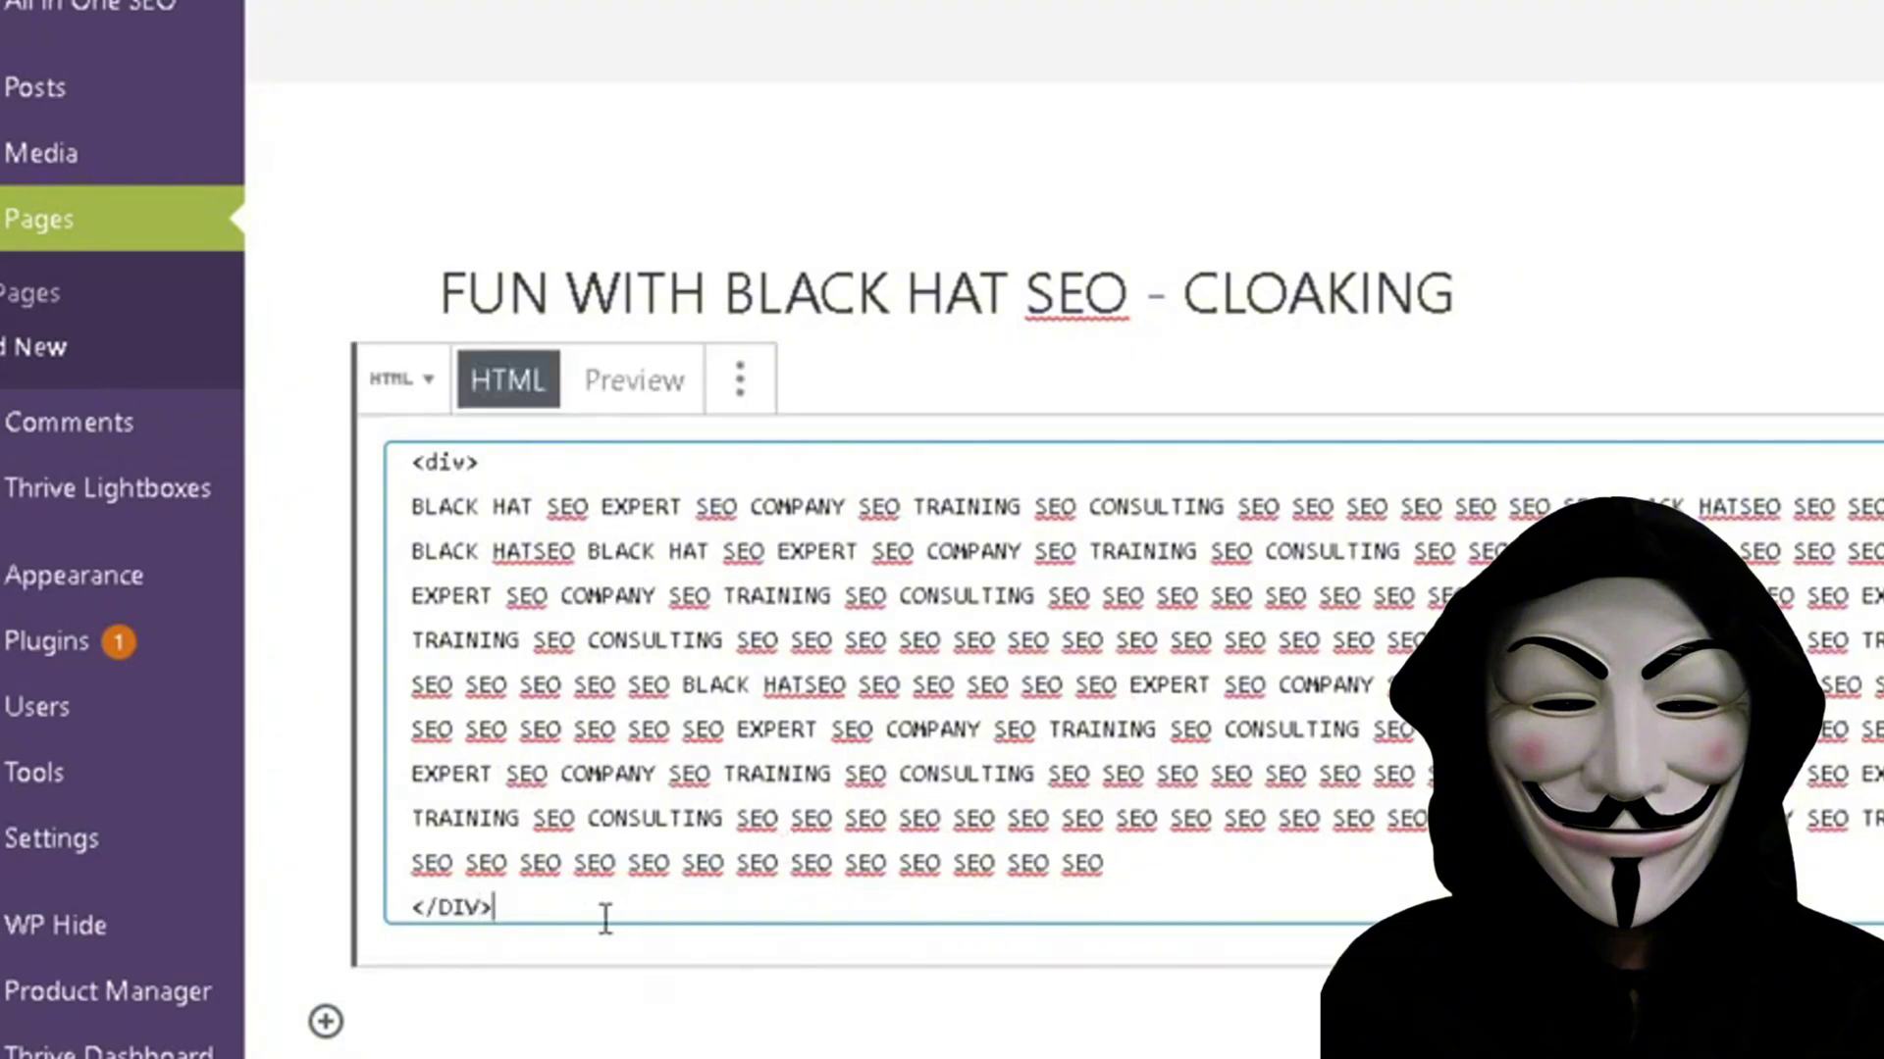
{"action": "key", "text": "BackSpace"}
{"action": "key", "text": "BackSpace"}
{"action": "key", "text": "BackSpace"}
{"action": "key", "text": "BackSpace"}
{"action": "type", "text": "div>"}
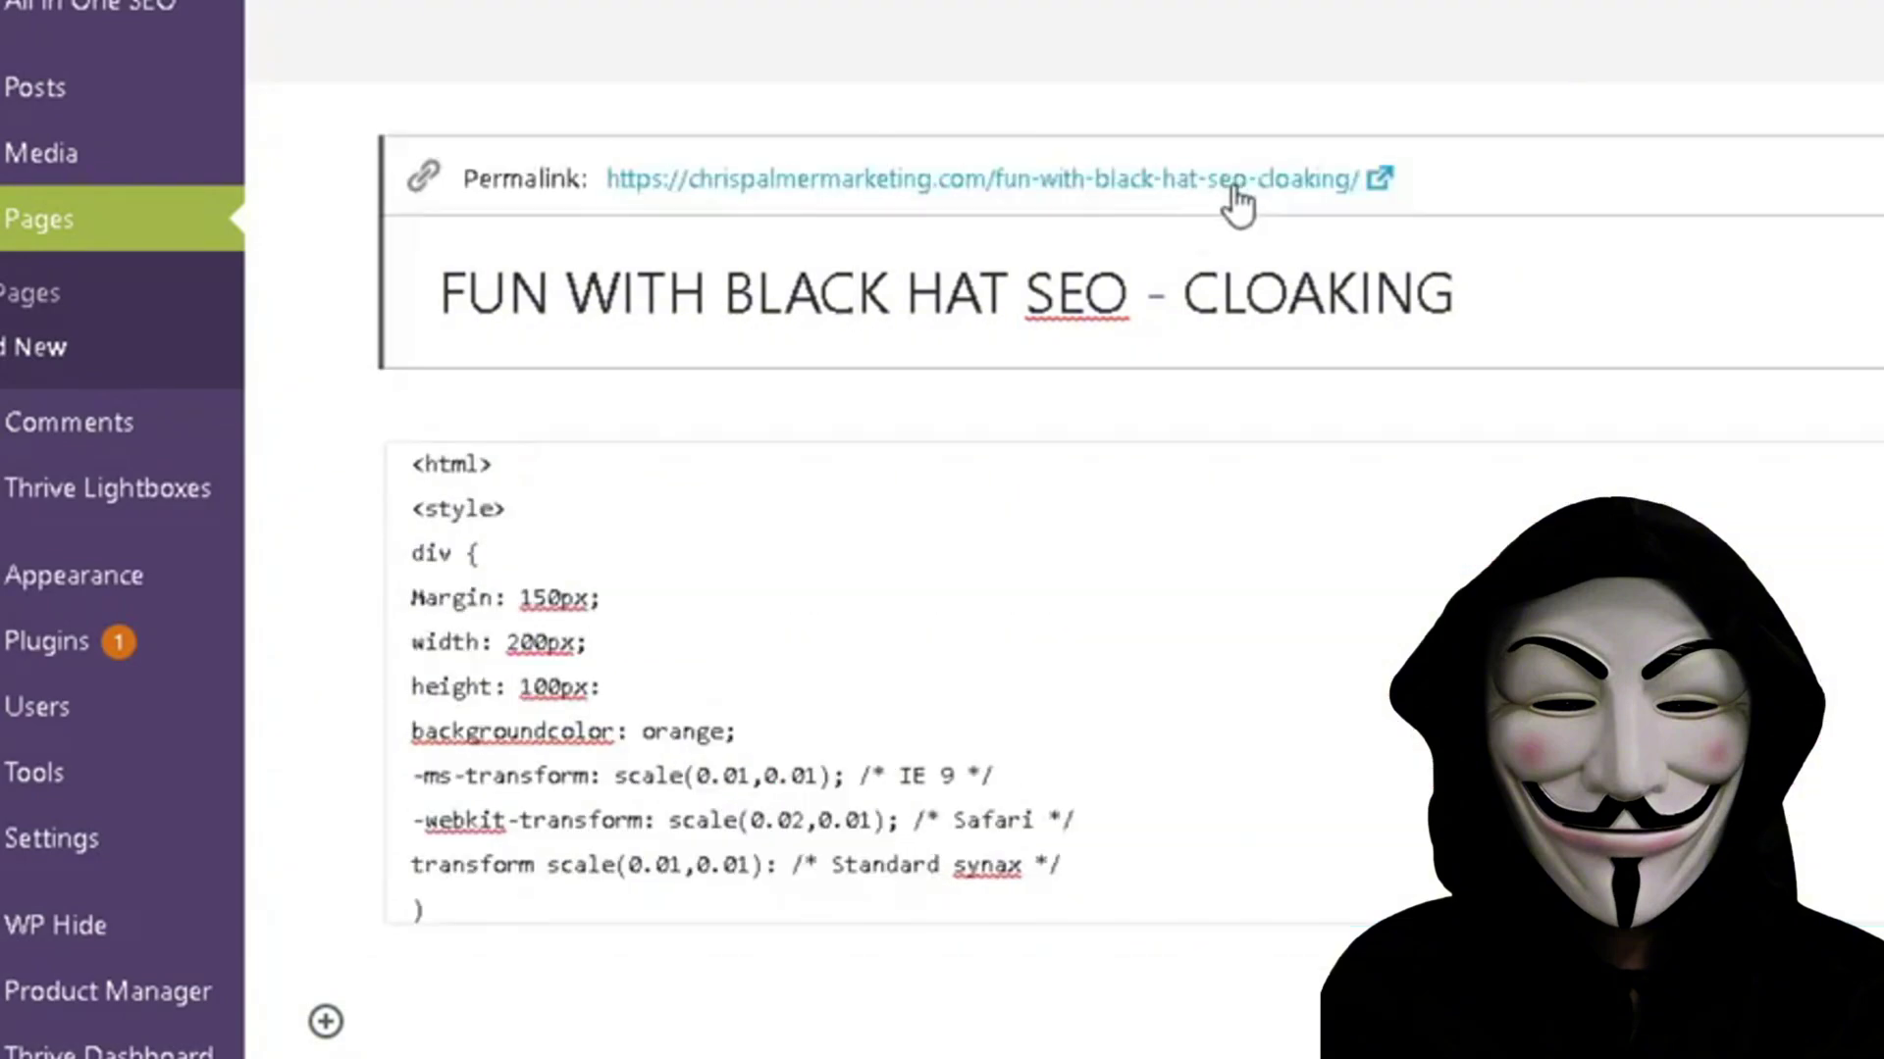
{"action": "right_click", "coordinate": [1234, 189]}
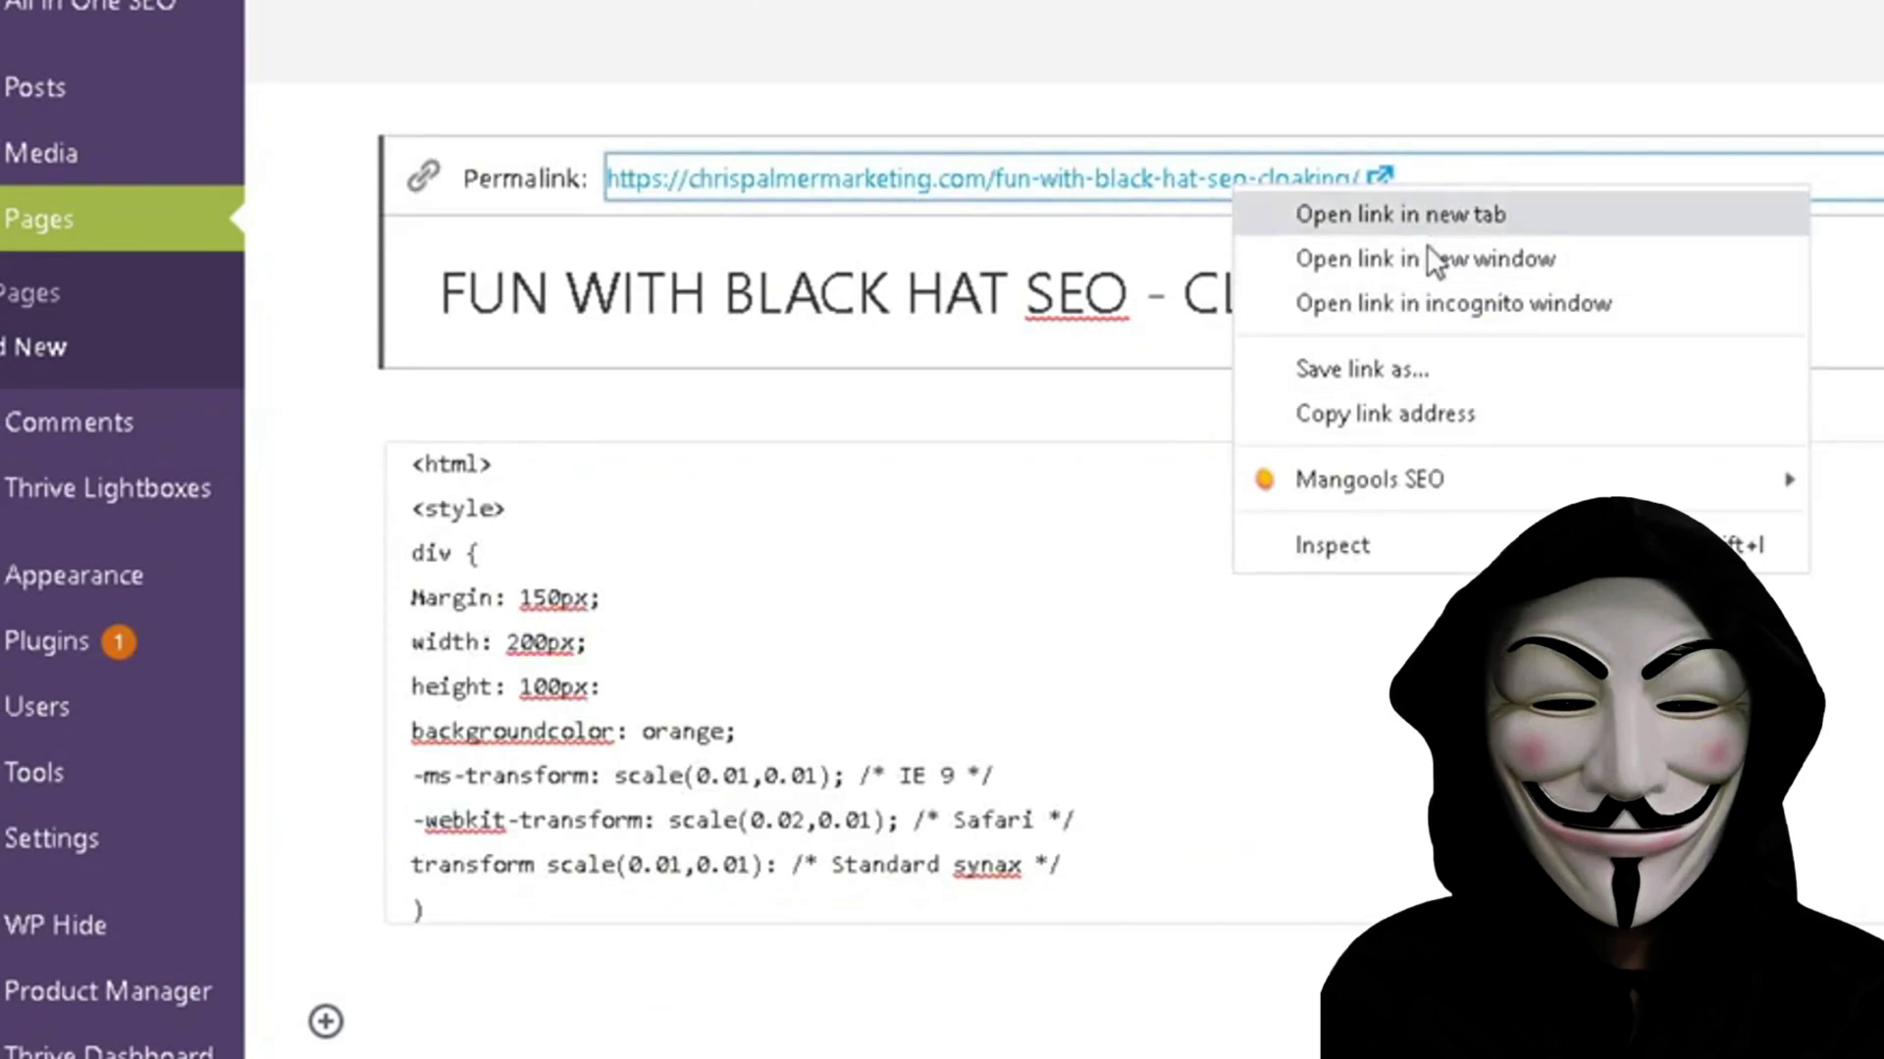
{"action": "right_click", "coordinate": [1147, 182]}
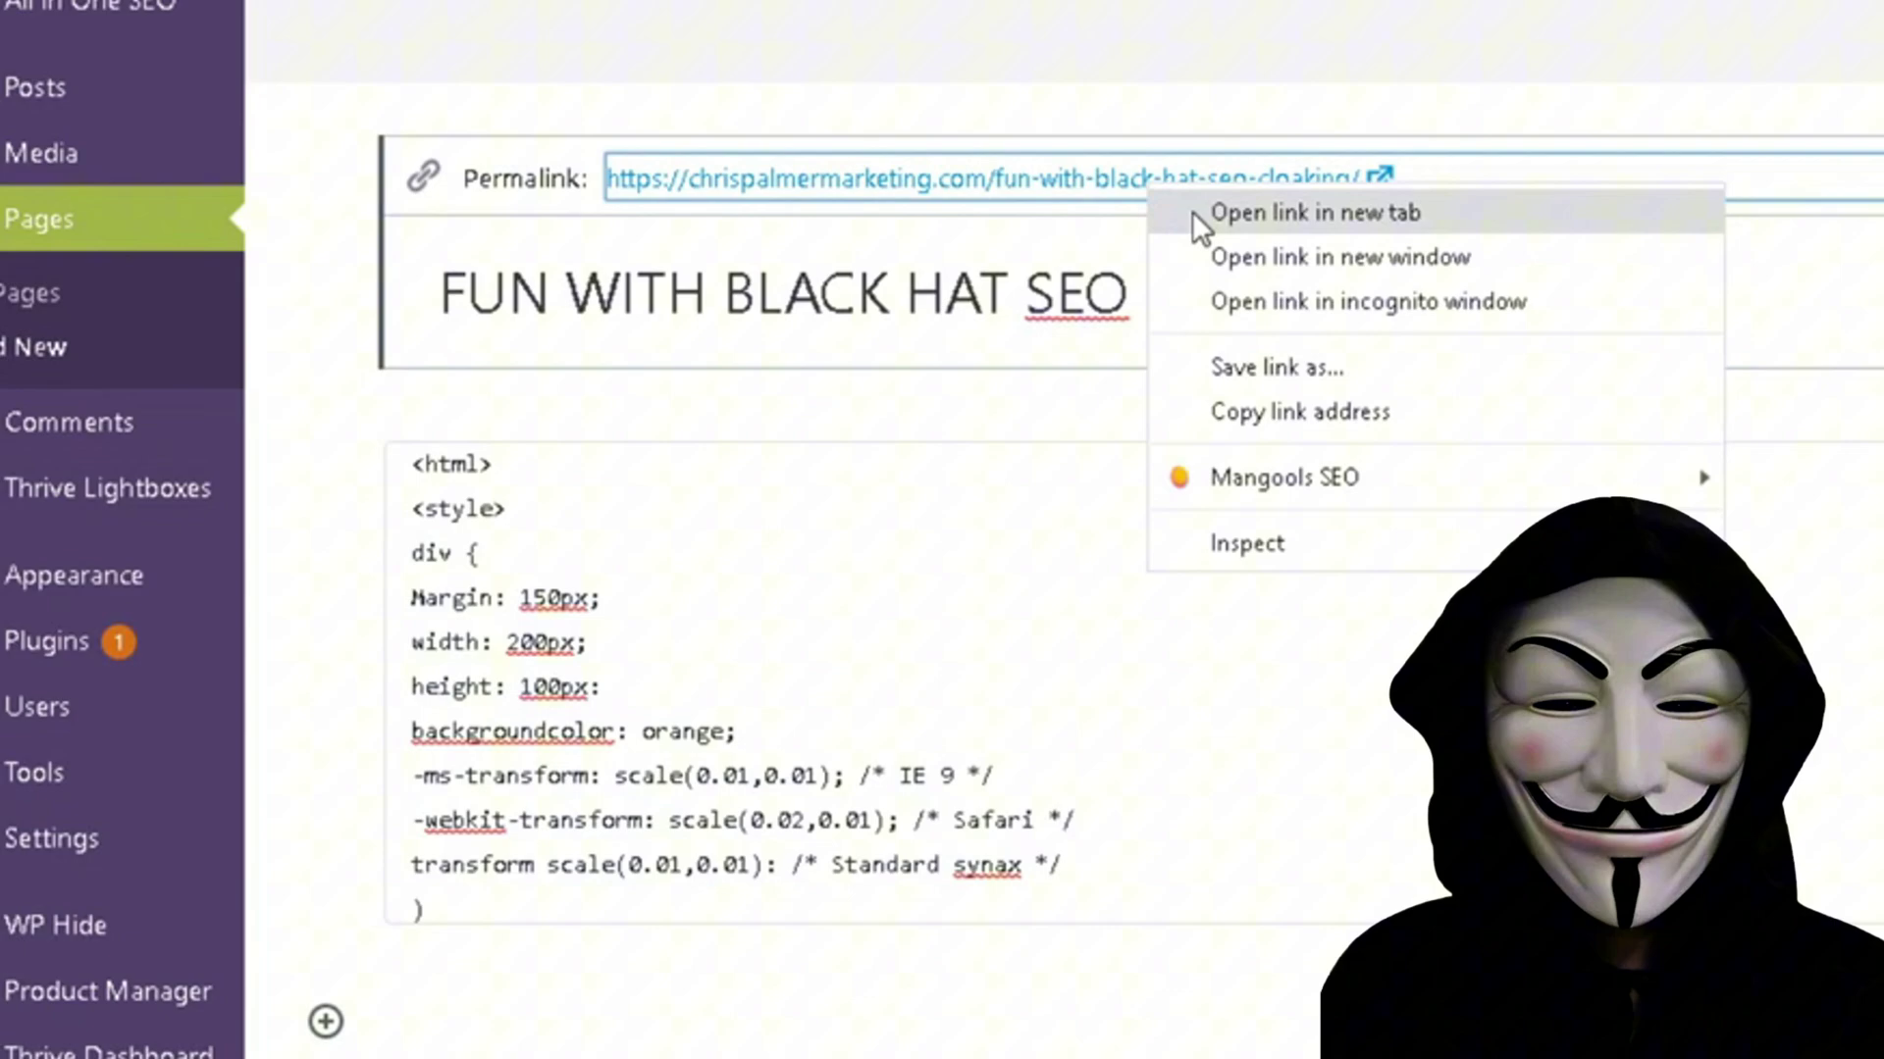
Open the page's permalink in a new Chrome tab, which shows a blank white page
{"action": "left_click", "coordinate": [1290, 218]}
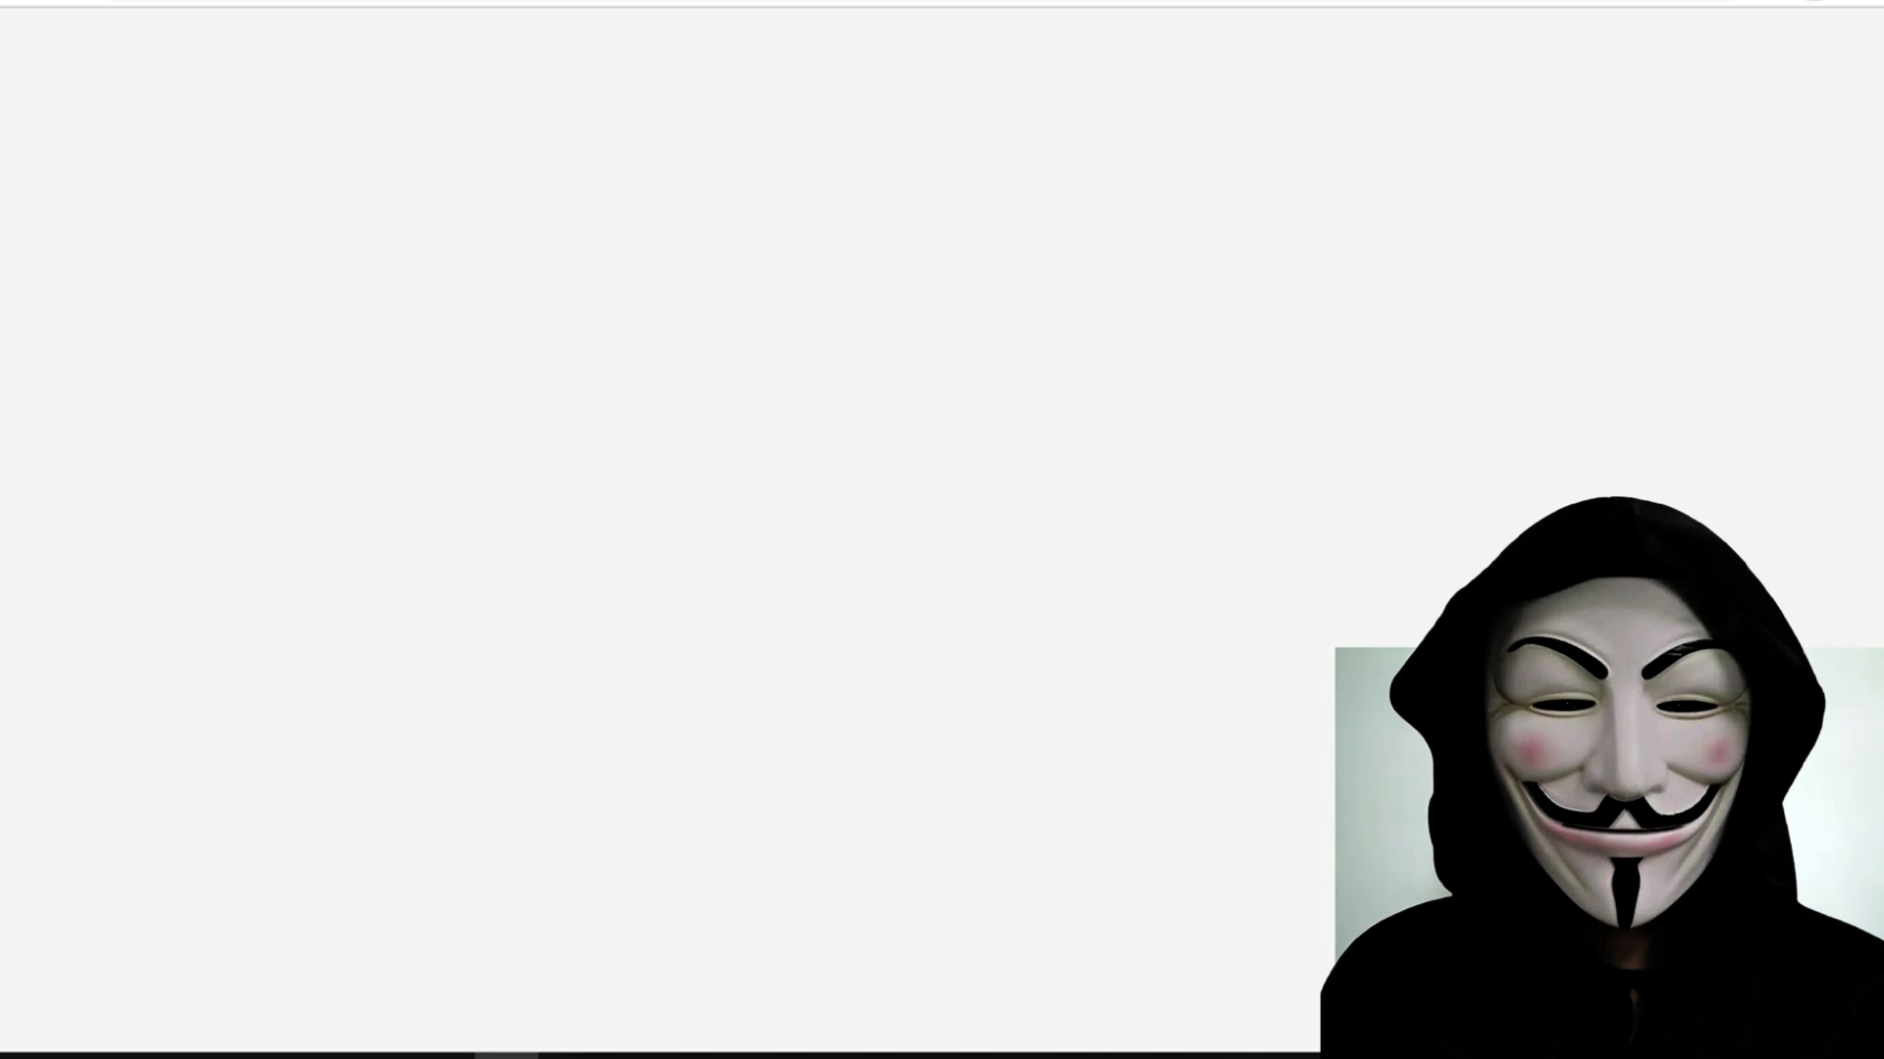
View the blank page's HTML source, move Notepad out of the way, and open find-in-page
{"action": "right_click", "coordinate": [952, 487]}
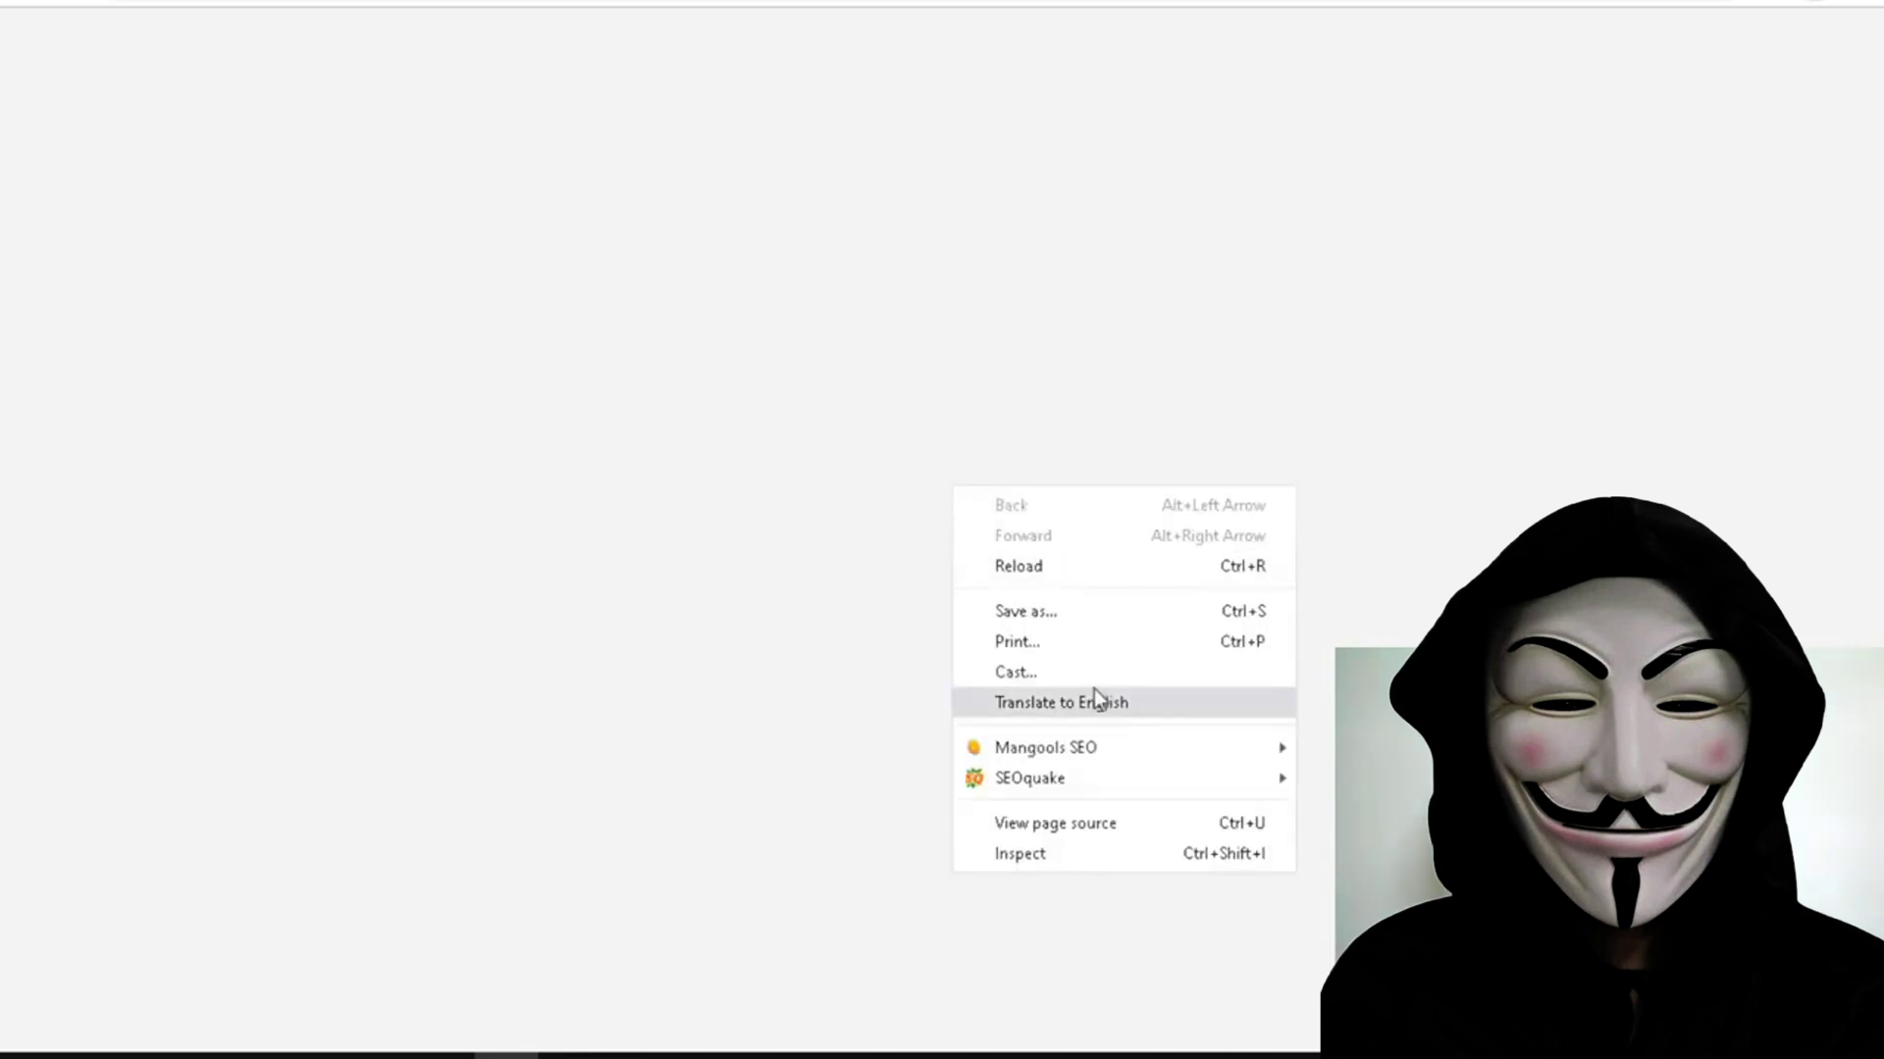
{"action": "left_click", "coordinate": [1106, 833]}
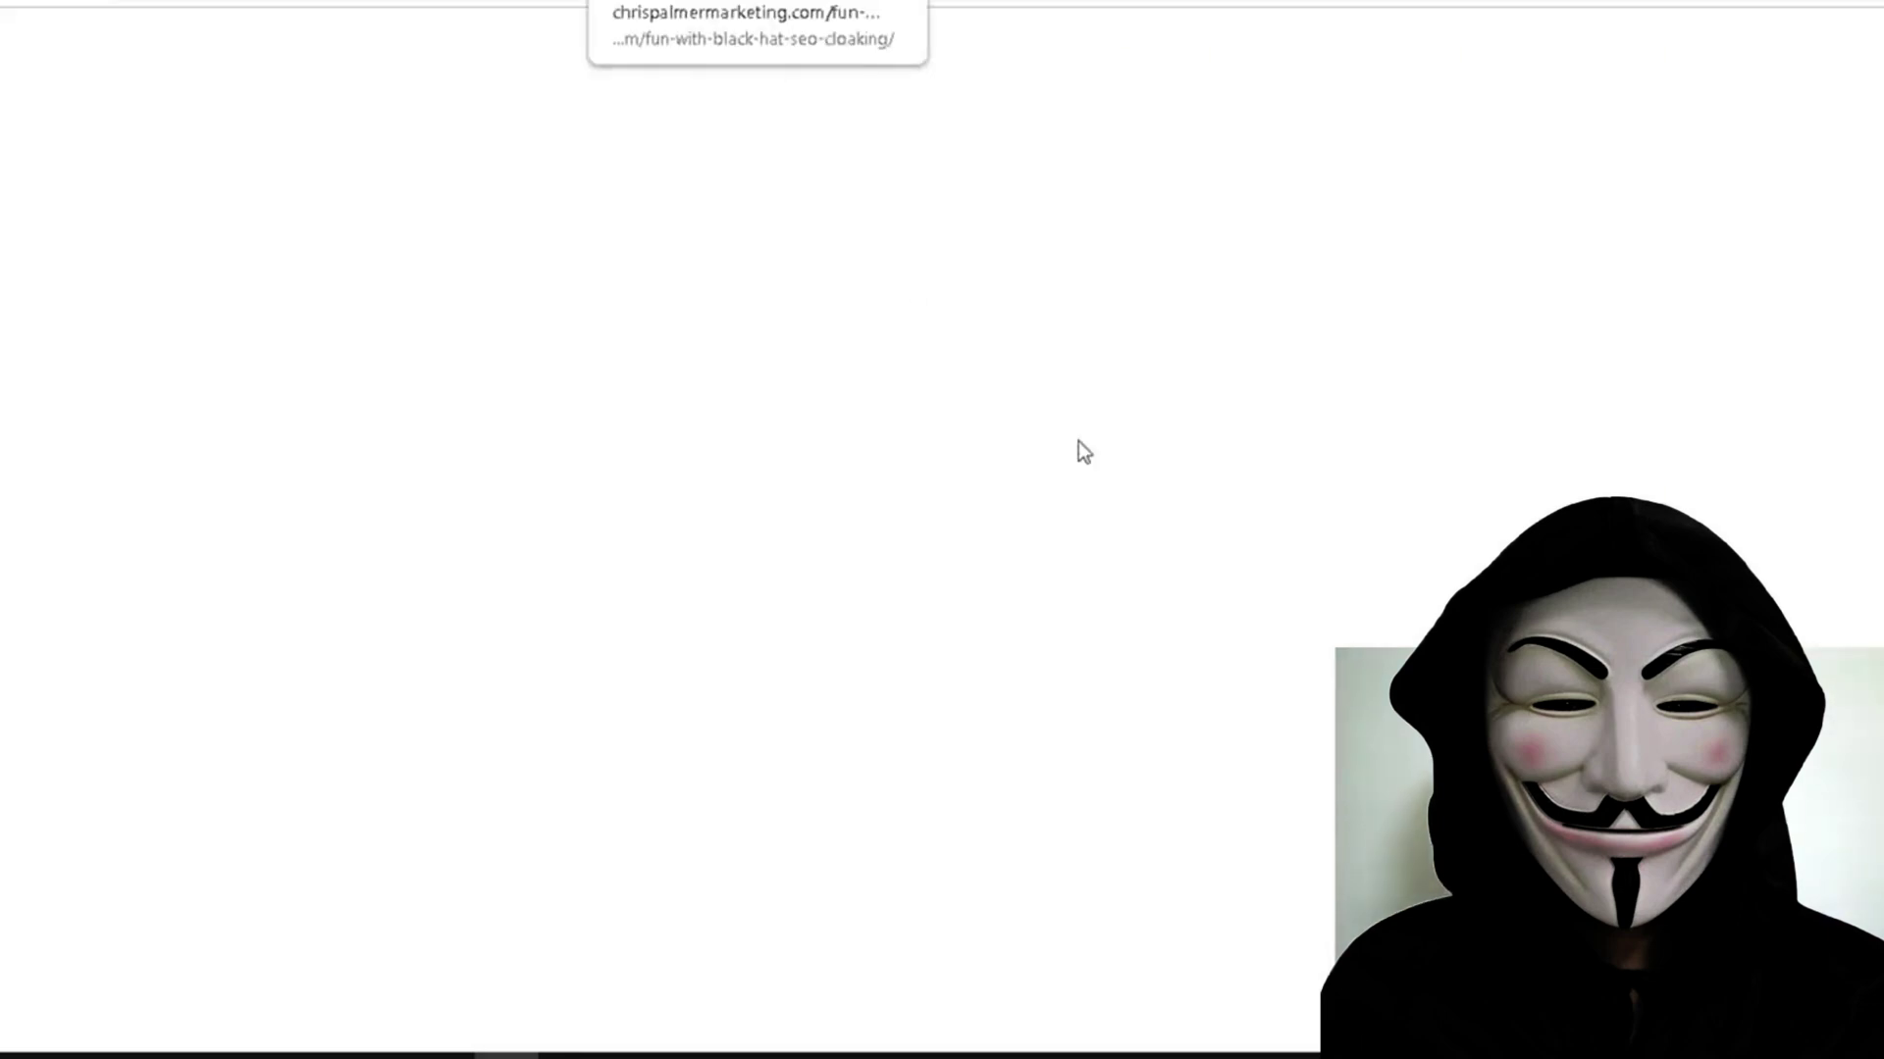
{"action": "left_click", "coordinate": [701, 1054]}
{"action": "left_click", "coordinate": [724, 206]}
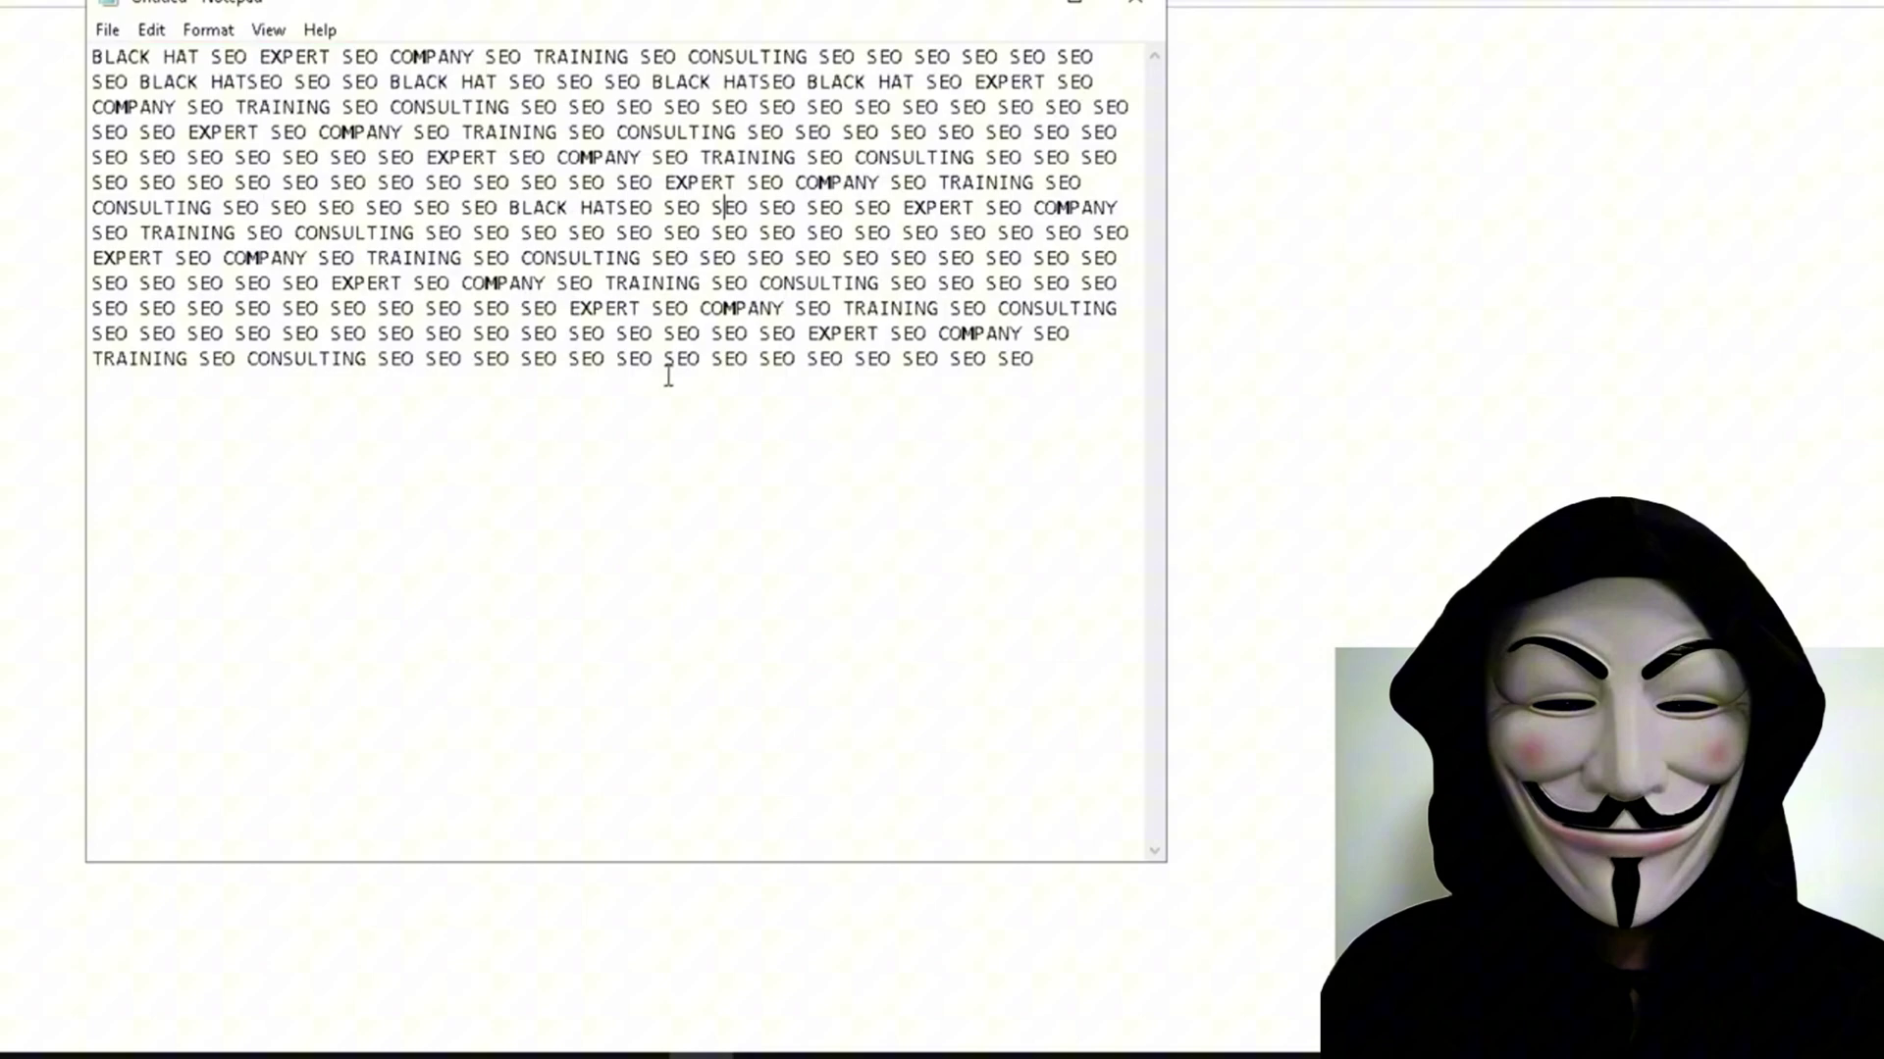
{"action": "left_click_drag", "start_coordinate": [1083, 359], "coordinate": [93, 55]}
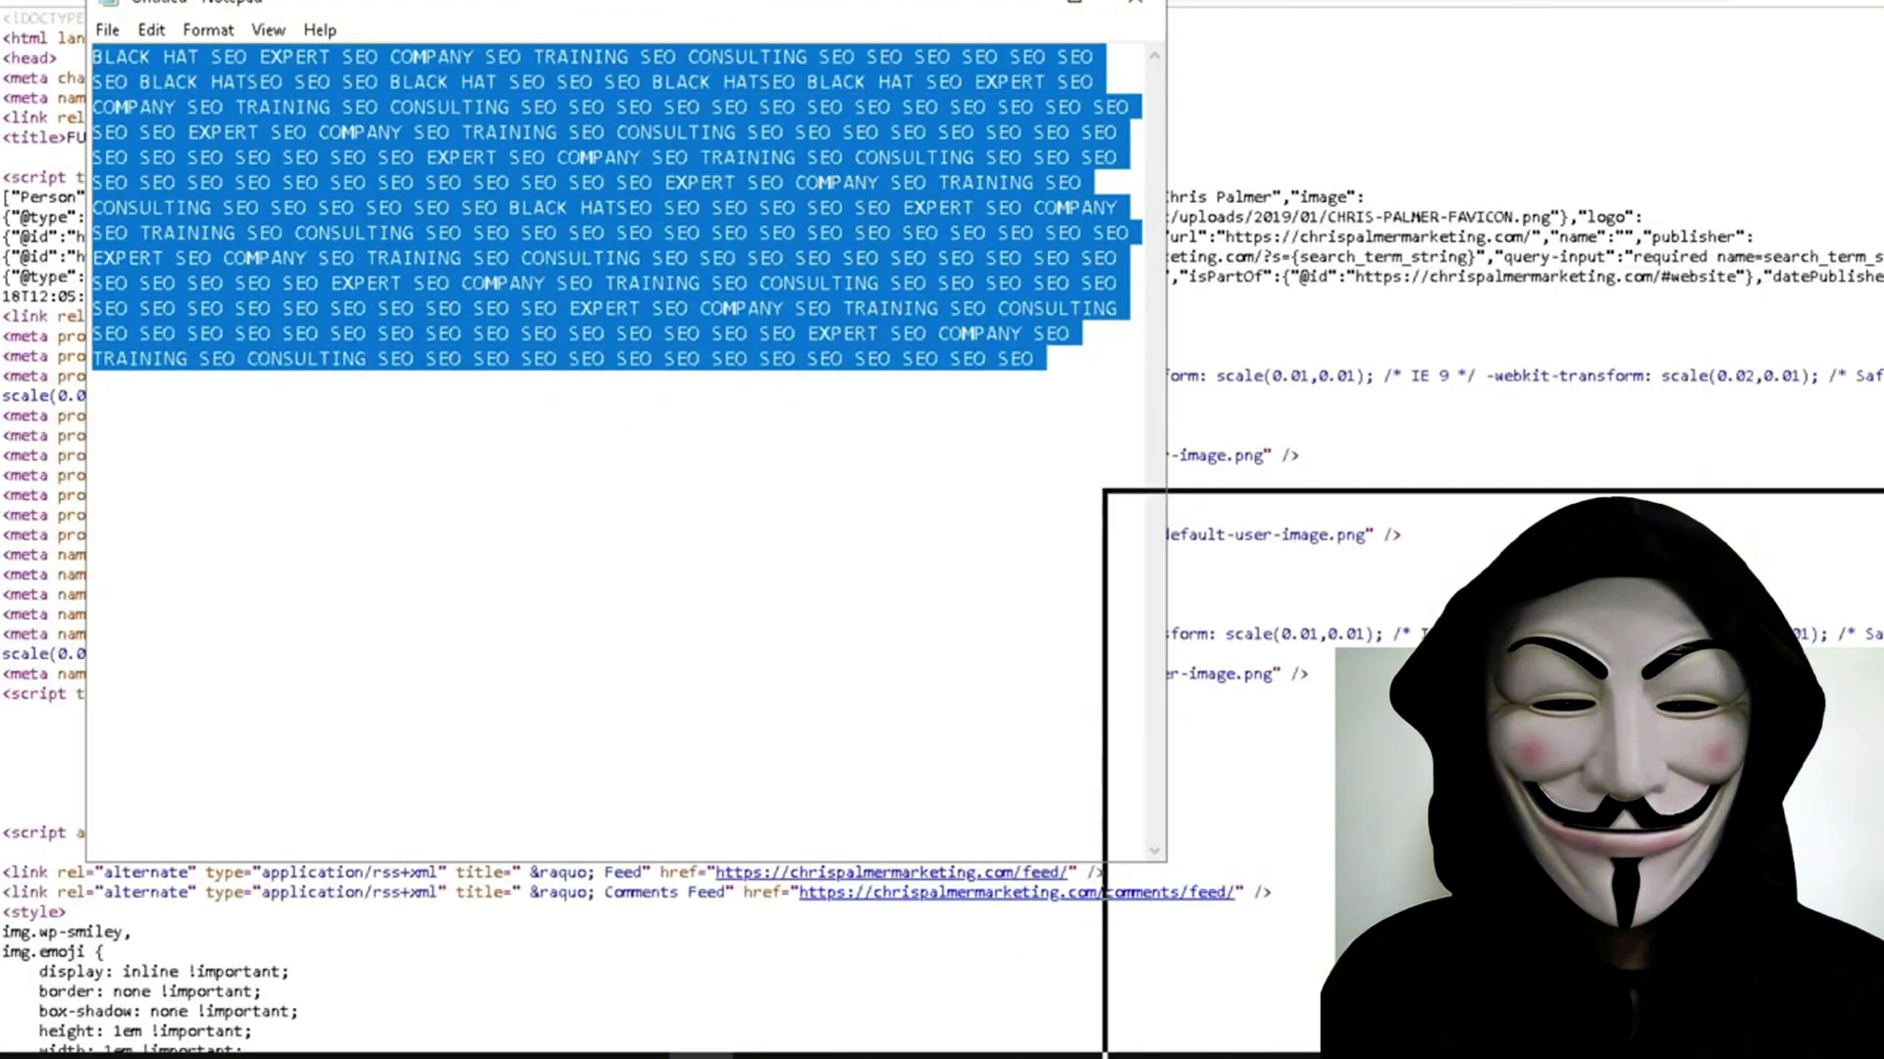
{"action": "left_click_drag", "start_coordinate": [718, 2], "coordinate": [1727, 562]}
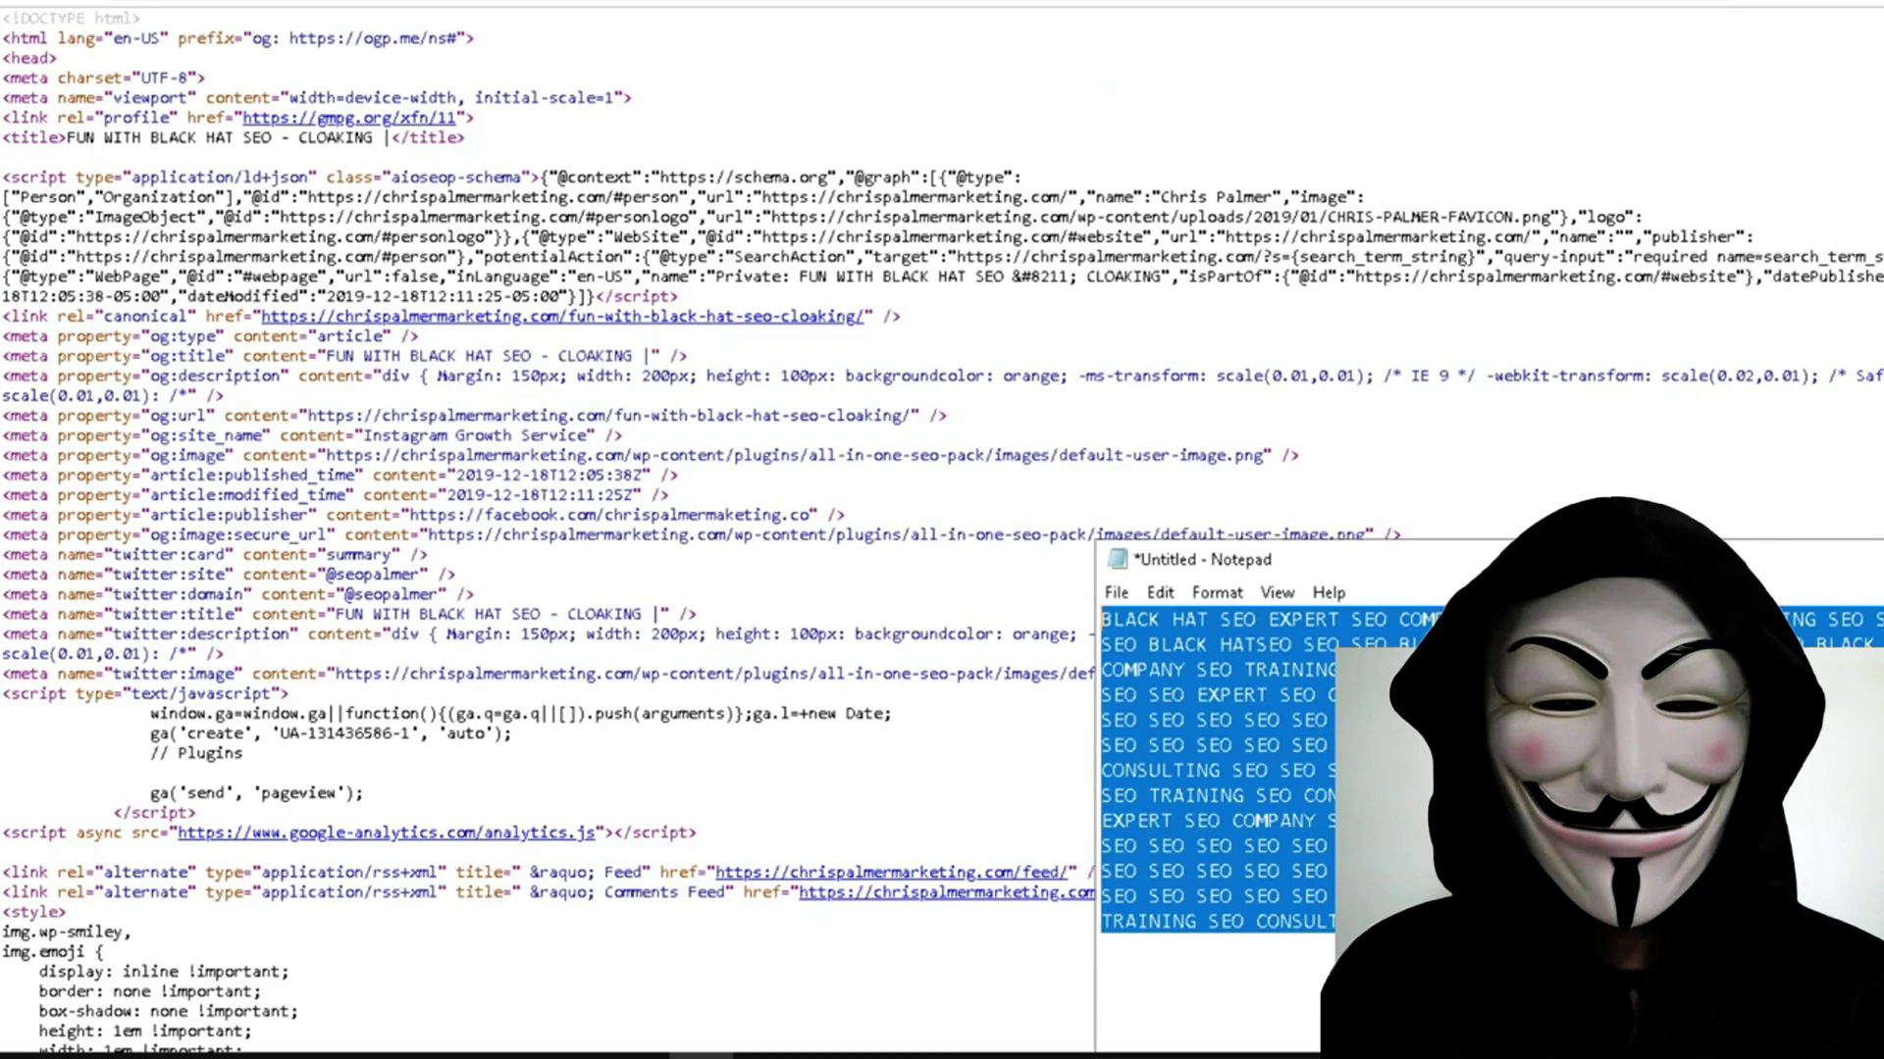
{"action": "key", "text": "alt+Tab"}
{"action": "key", "text": "ctrl+f"}
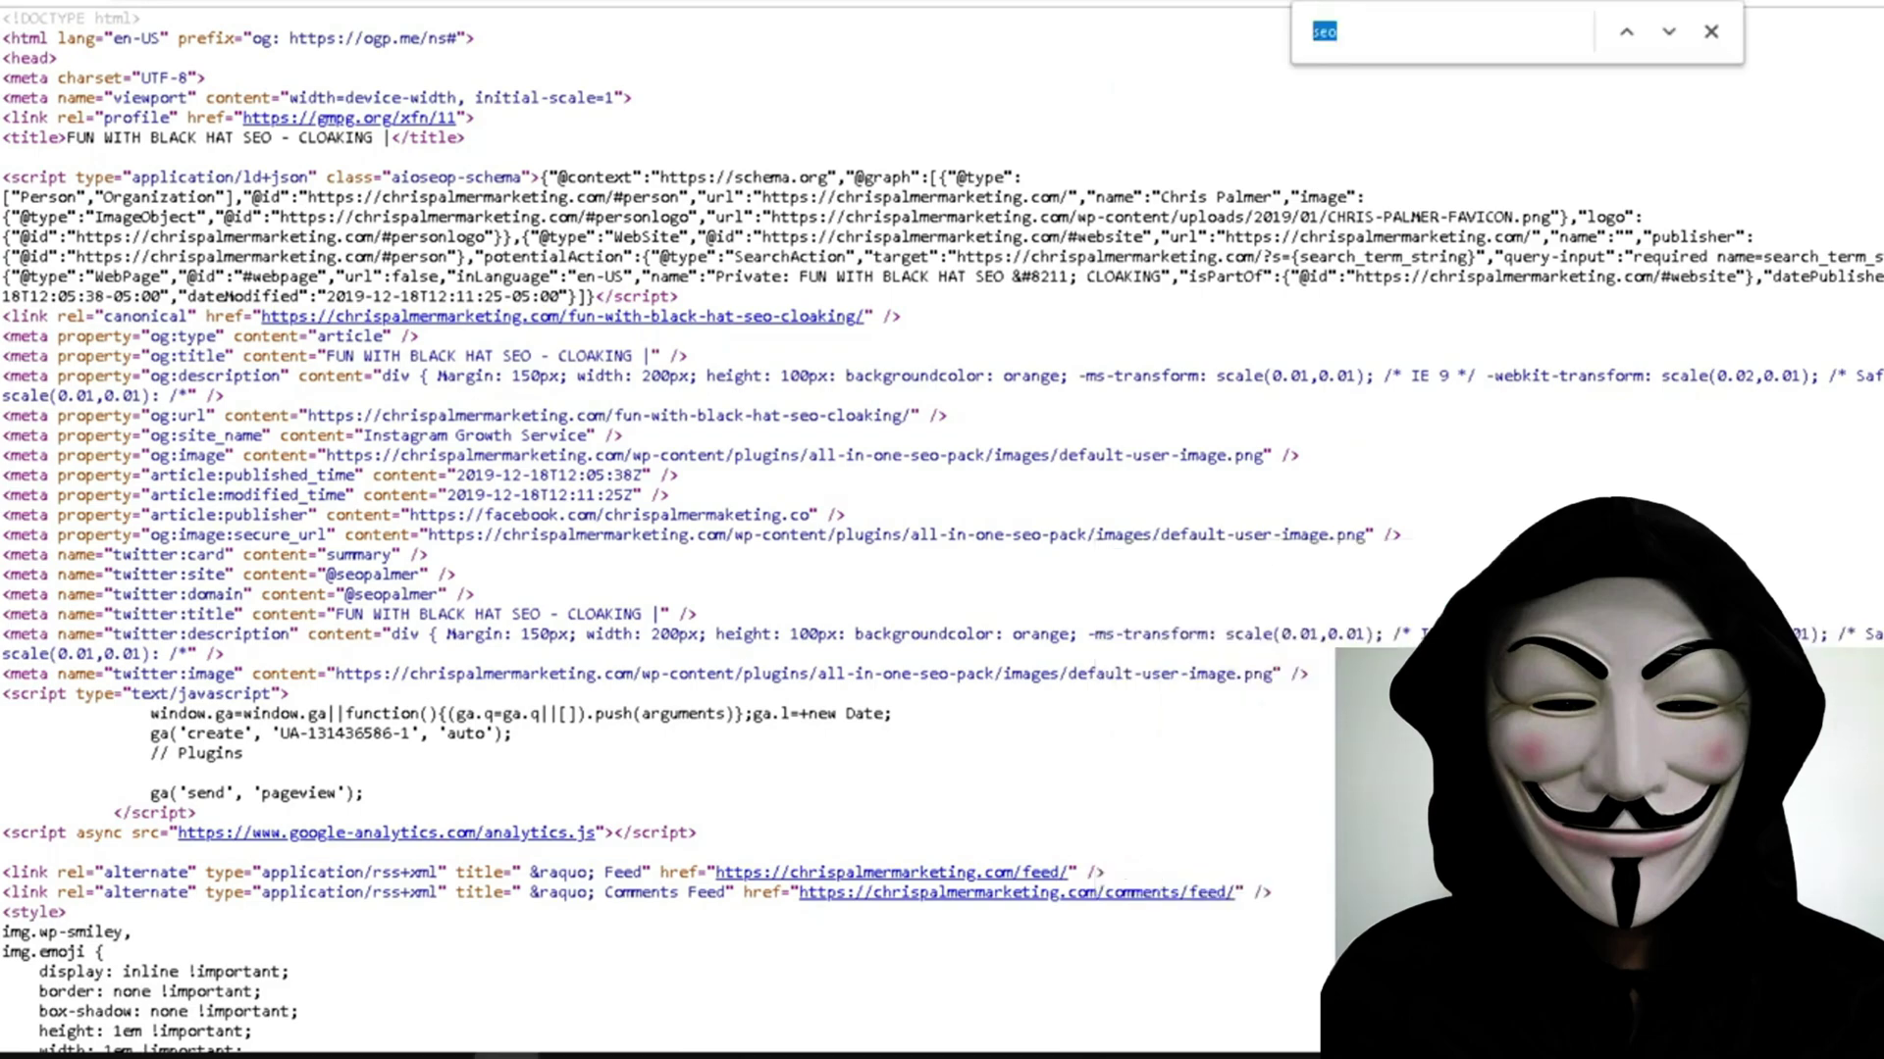
Search the page source for 'seo' and point out the embedded <!DOCTYPE html> line
{"action": "key", "text": "BackSpace"}
{"action": "type", "text": "seo"}
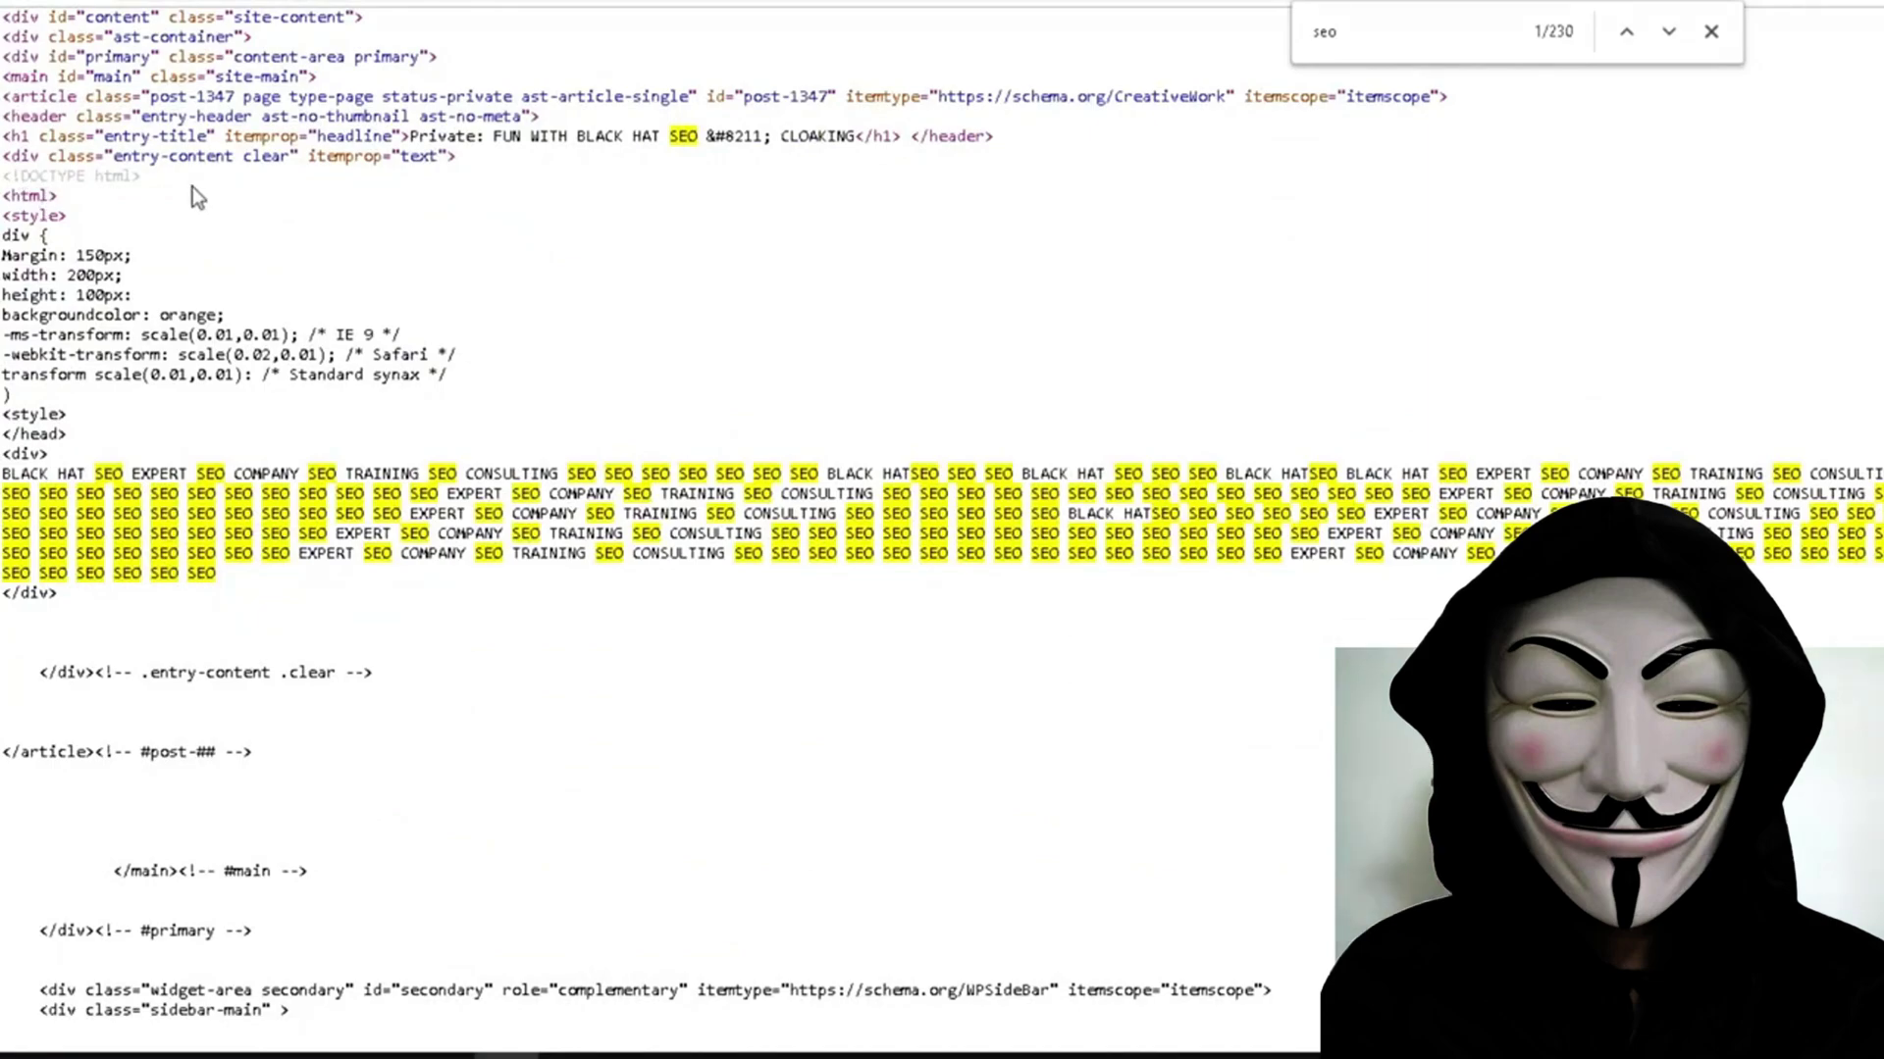
{"action": "left_click_drag", "start_coordinate": [196, 183], "coordinate": [5, 178]}
{"action": "left_click", "coordinate": [68, 194]}
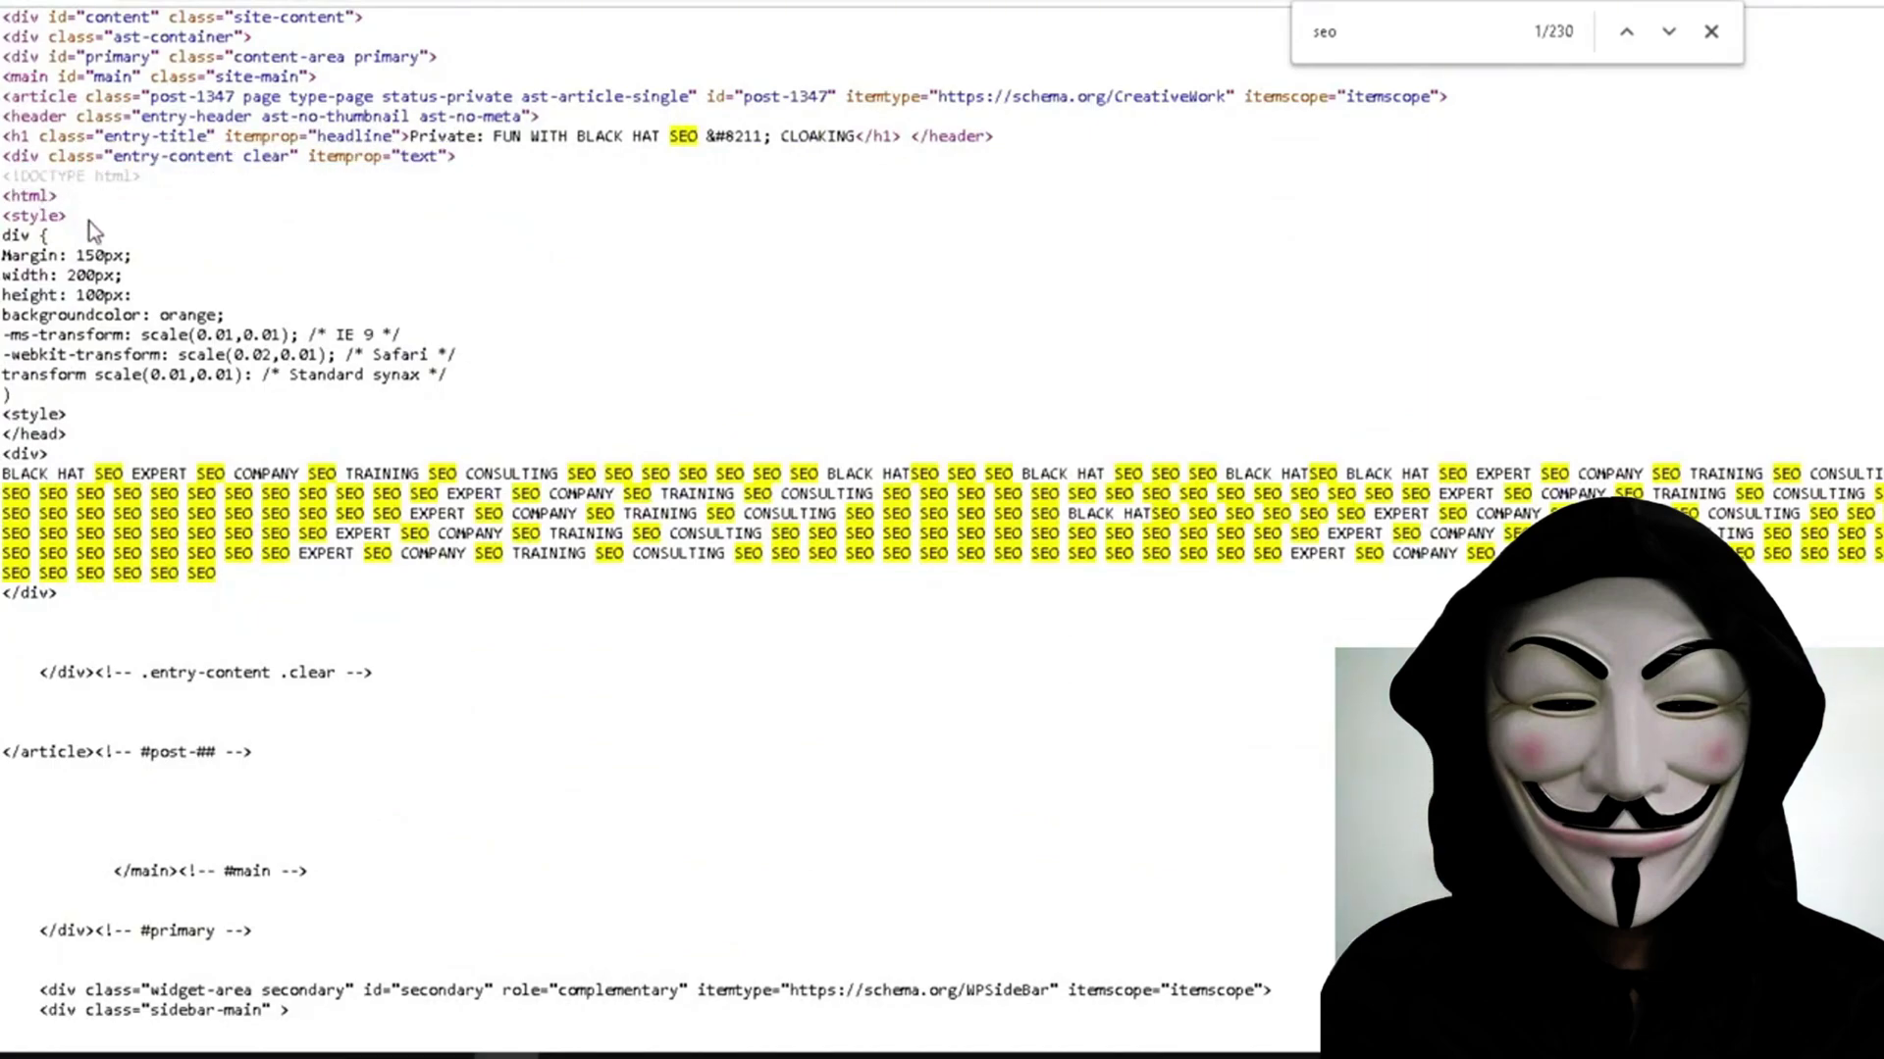
Highlight the div style rule, its scale(0.01,0.01) transform lines, and the SEO keyword block in the source
{"action": "left_click_drag", "start_coordinate": [14, 236], "coordinate": [88, 257]}
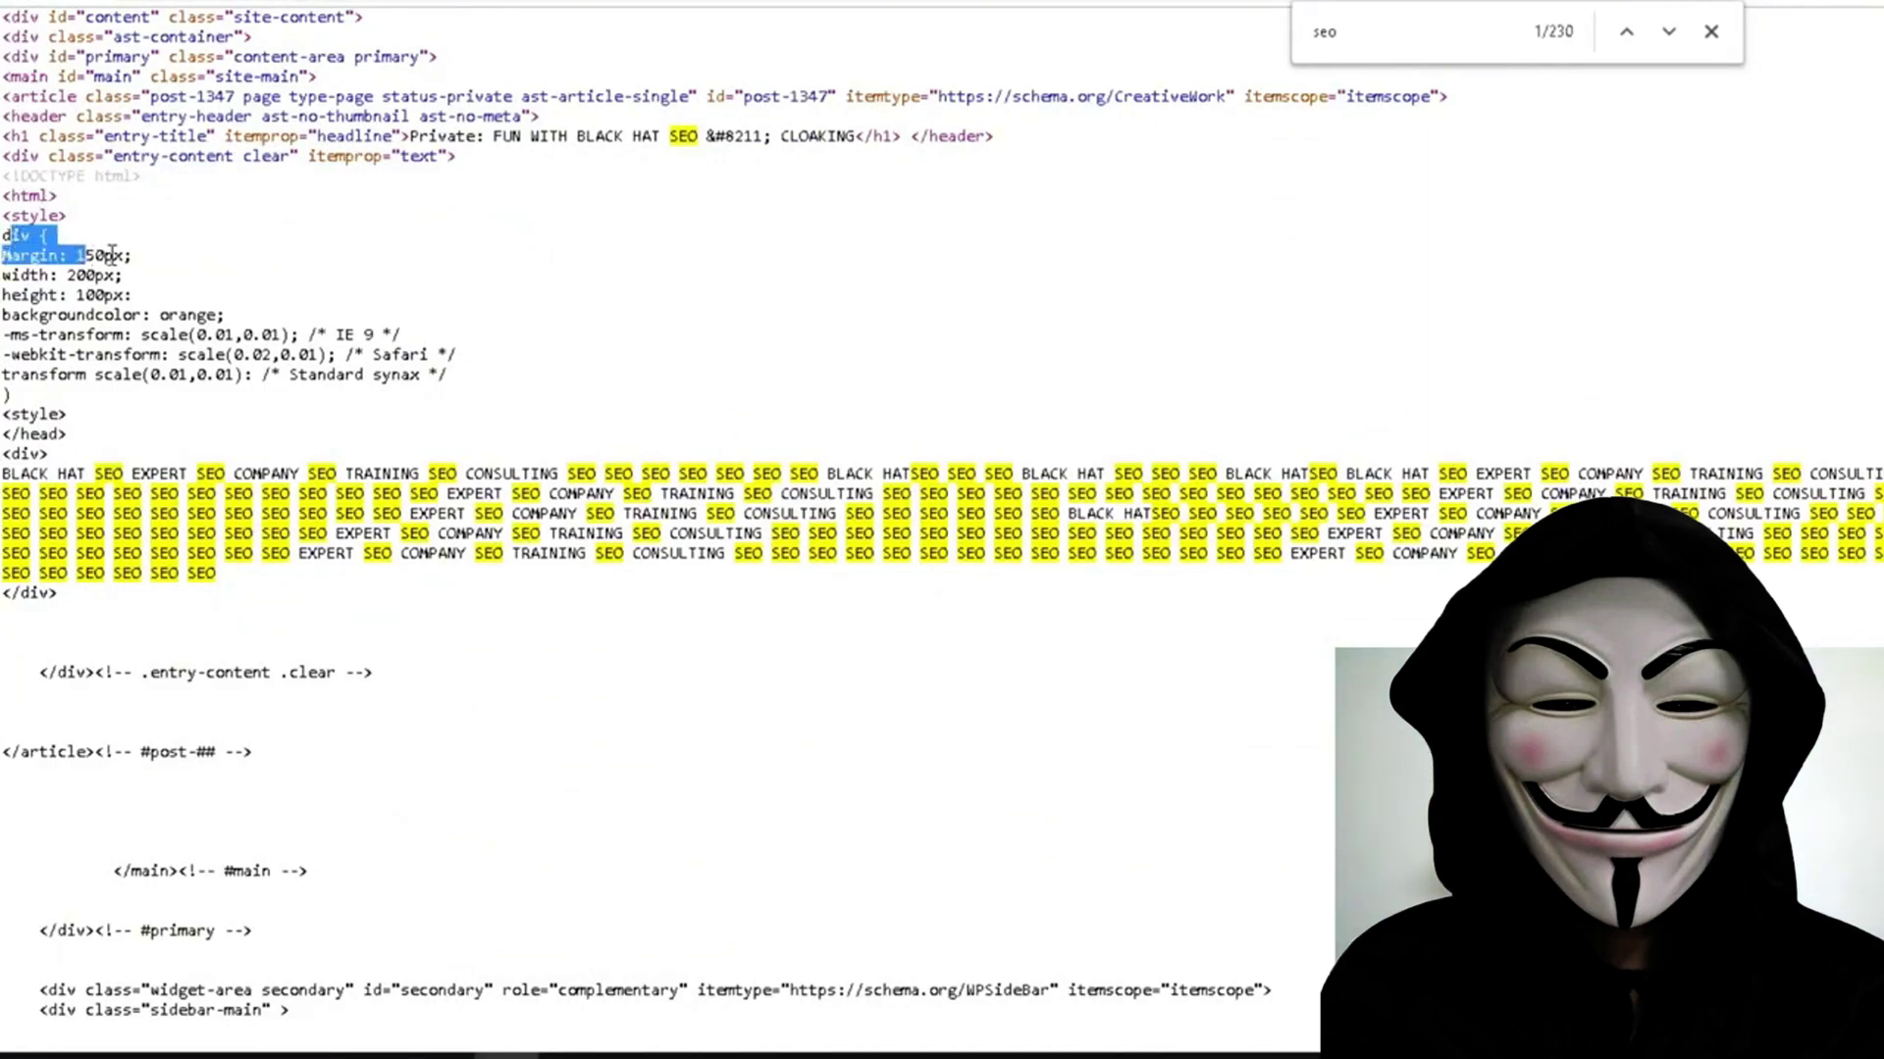
{"action": "right_click", "coordinate": [149, 267]}
{"action": "left_click", "coordinate": [104, 388]}
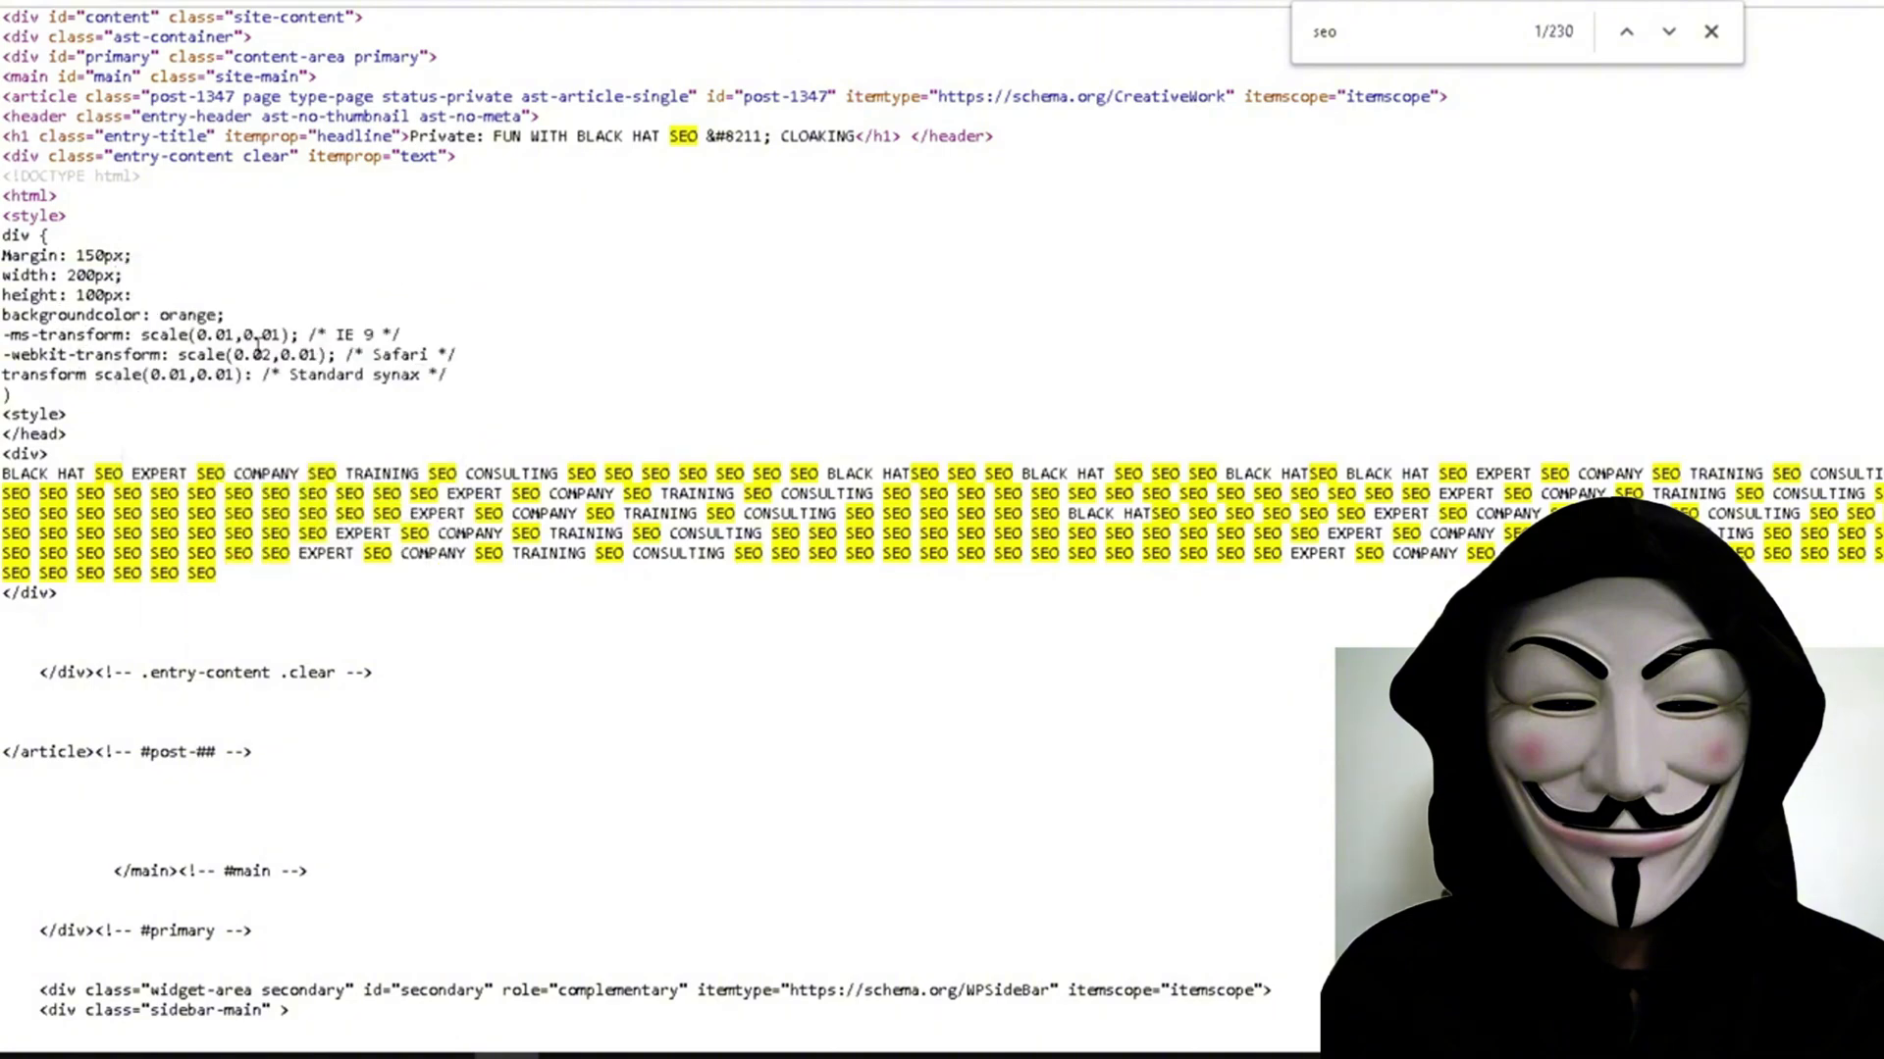
{"action": "left_click_drag", "start_coordinate": [480, 383], "coordinate": [2, 348]}
{"action": "left_click", "coordinate": [139, 512]}
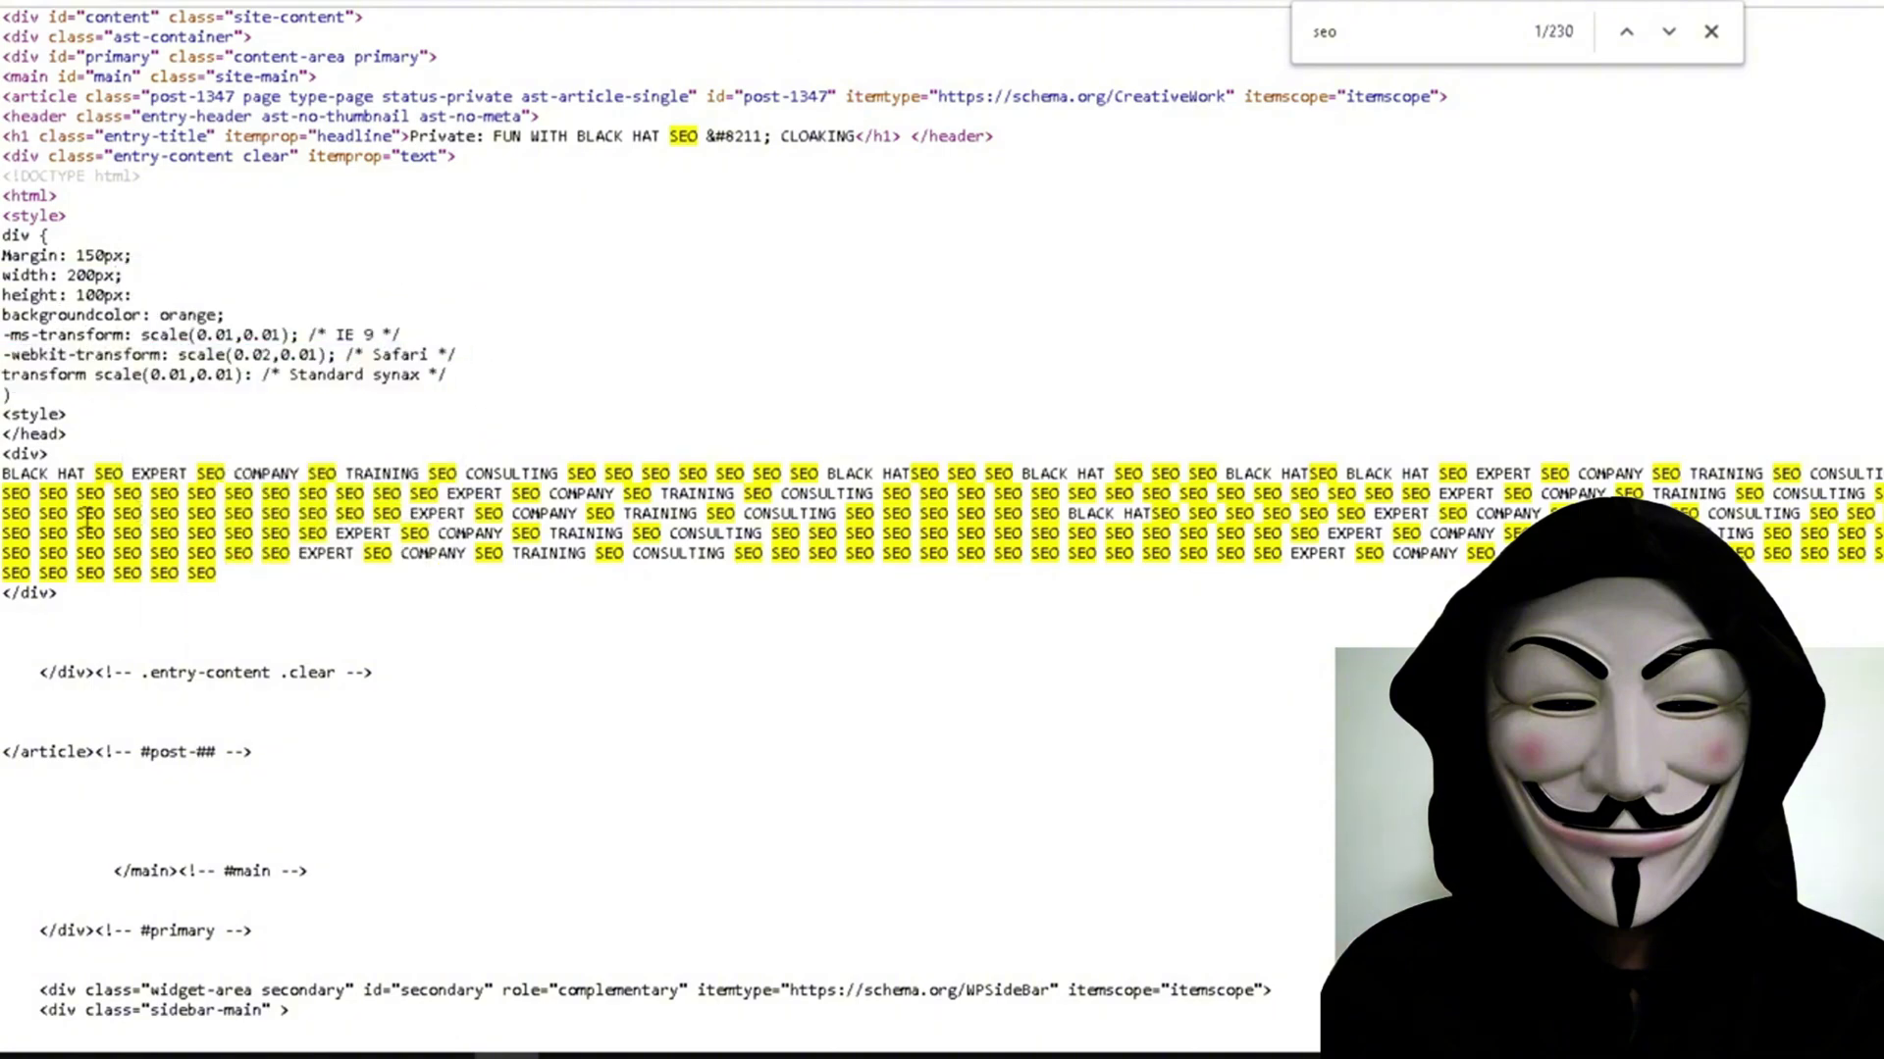
{"action": "left_click_drag", "start_coordinate": [225, 577], "coordinate": [2, 495]}
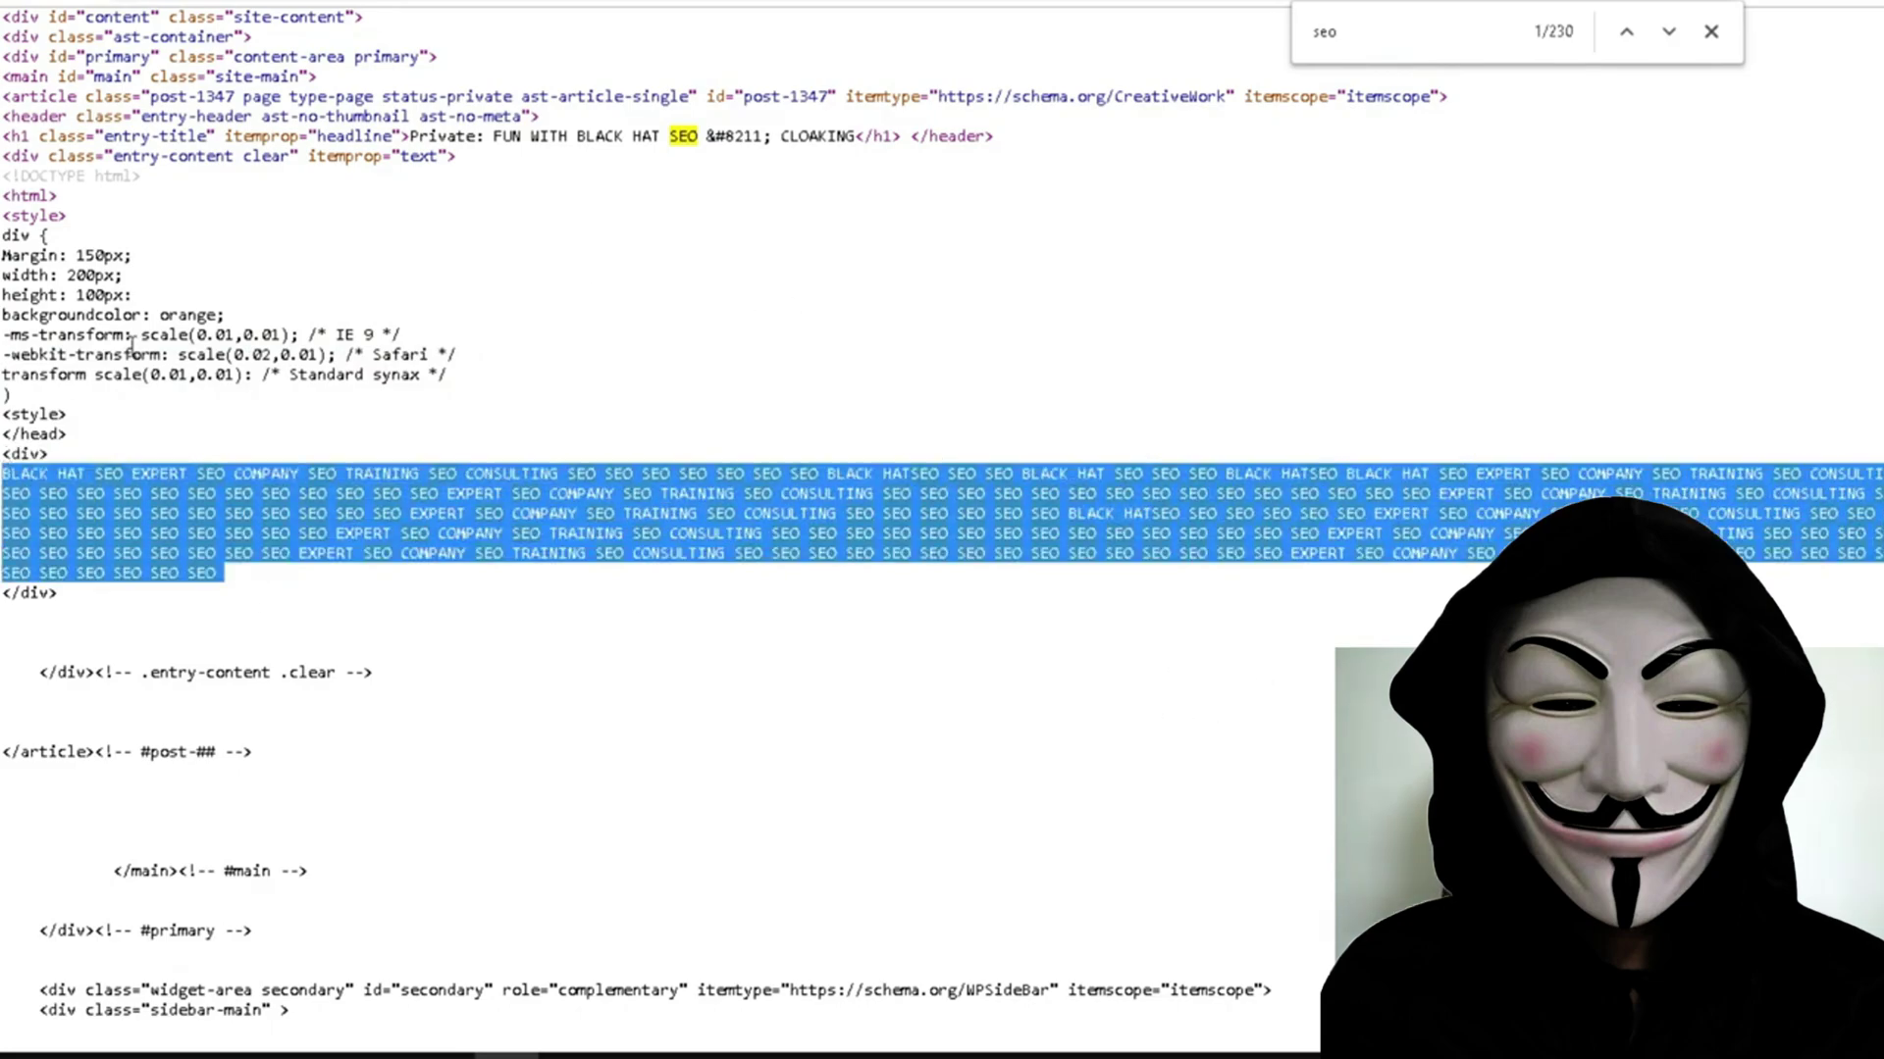
{"action": "left_click_drag", "start_coordinate": [235, 333], "coordinate": [161, 315]}
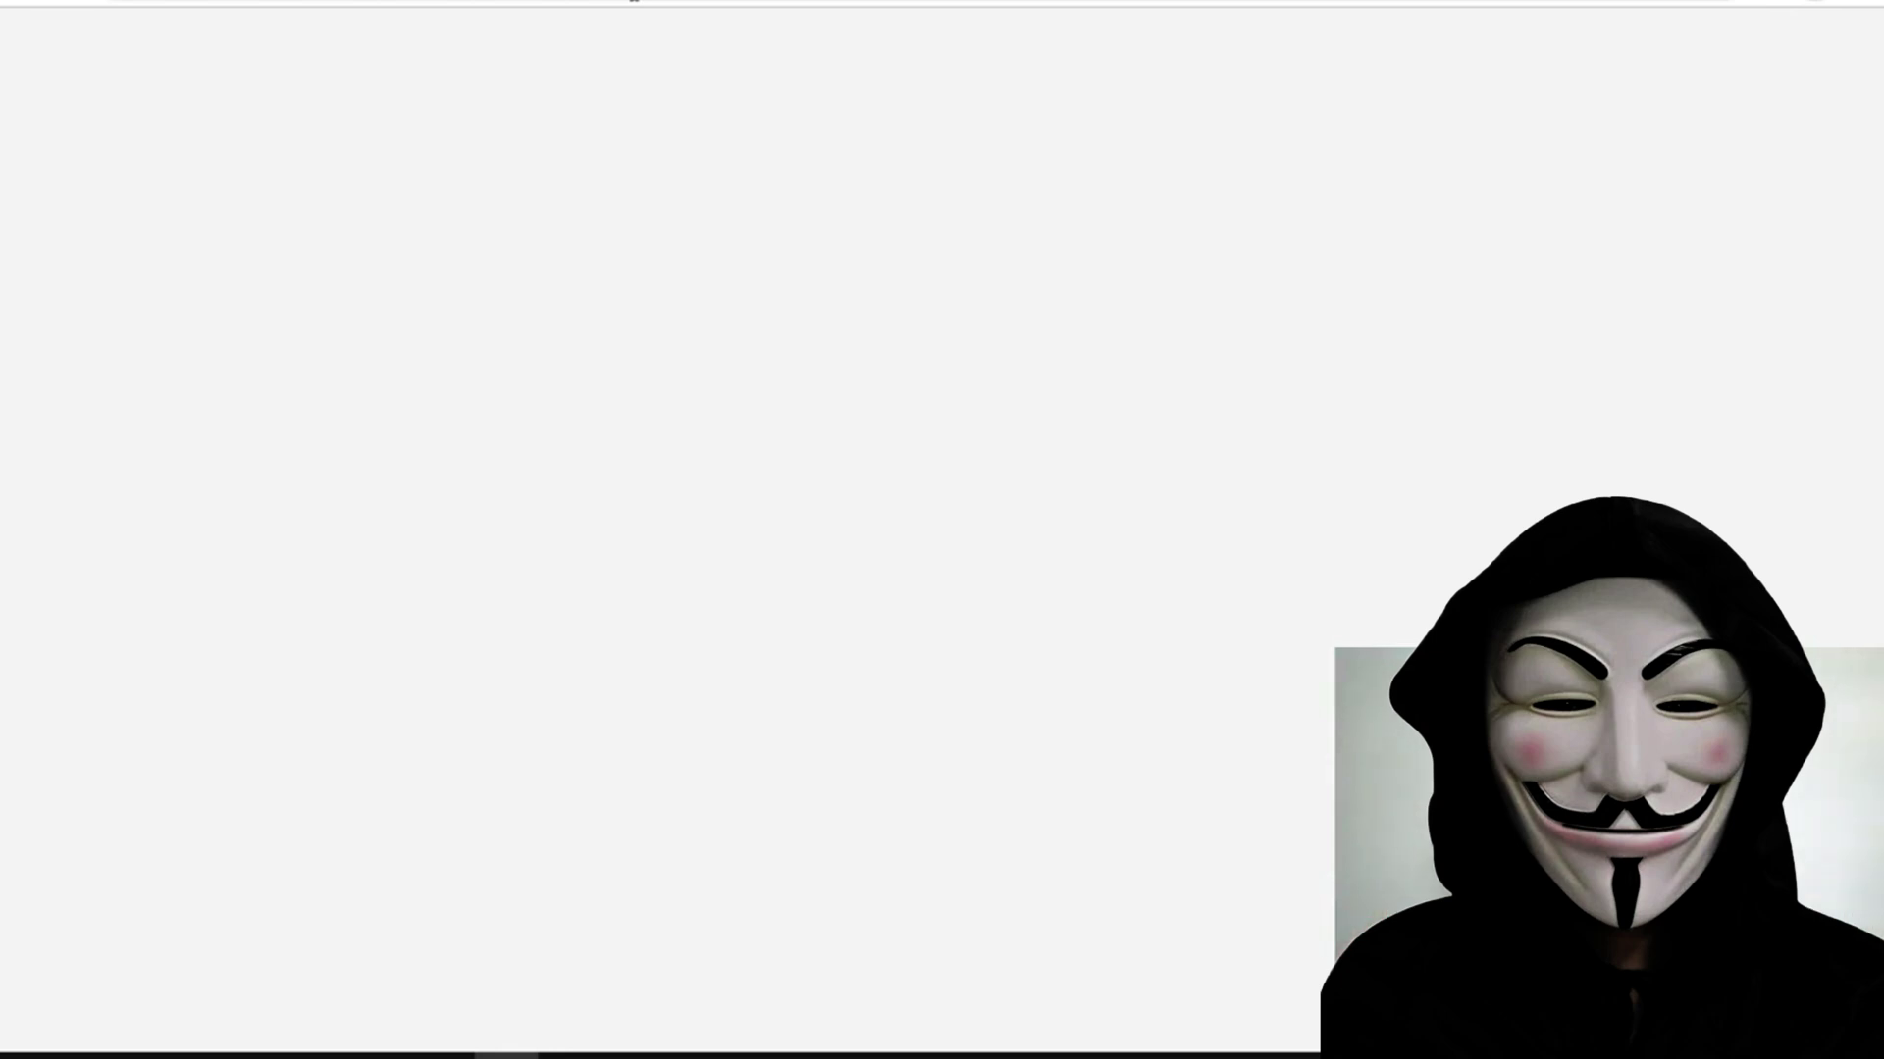
{"action": "right_click", "coordinate": [656, 339]}
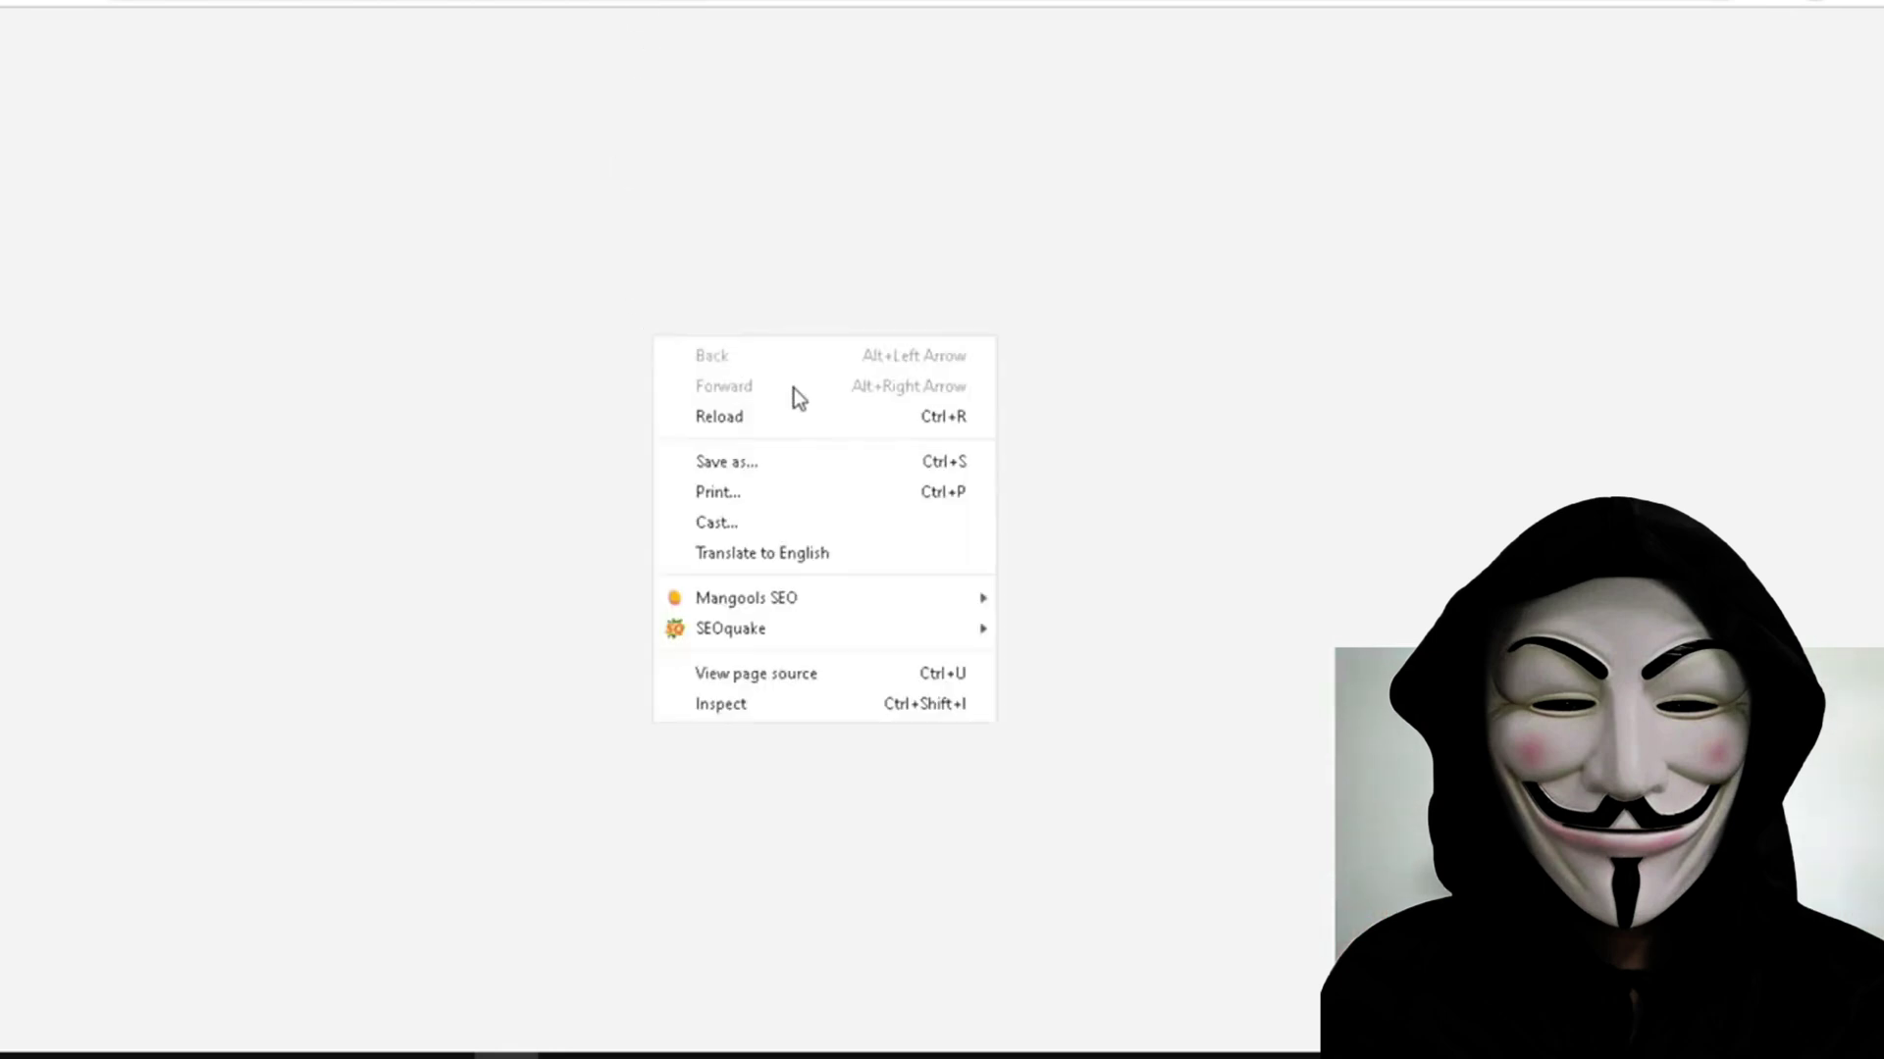
{"action": "left_click", "coordinate": [760, 672]}
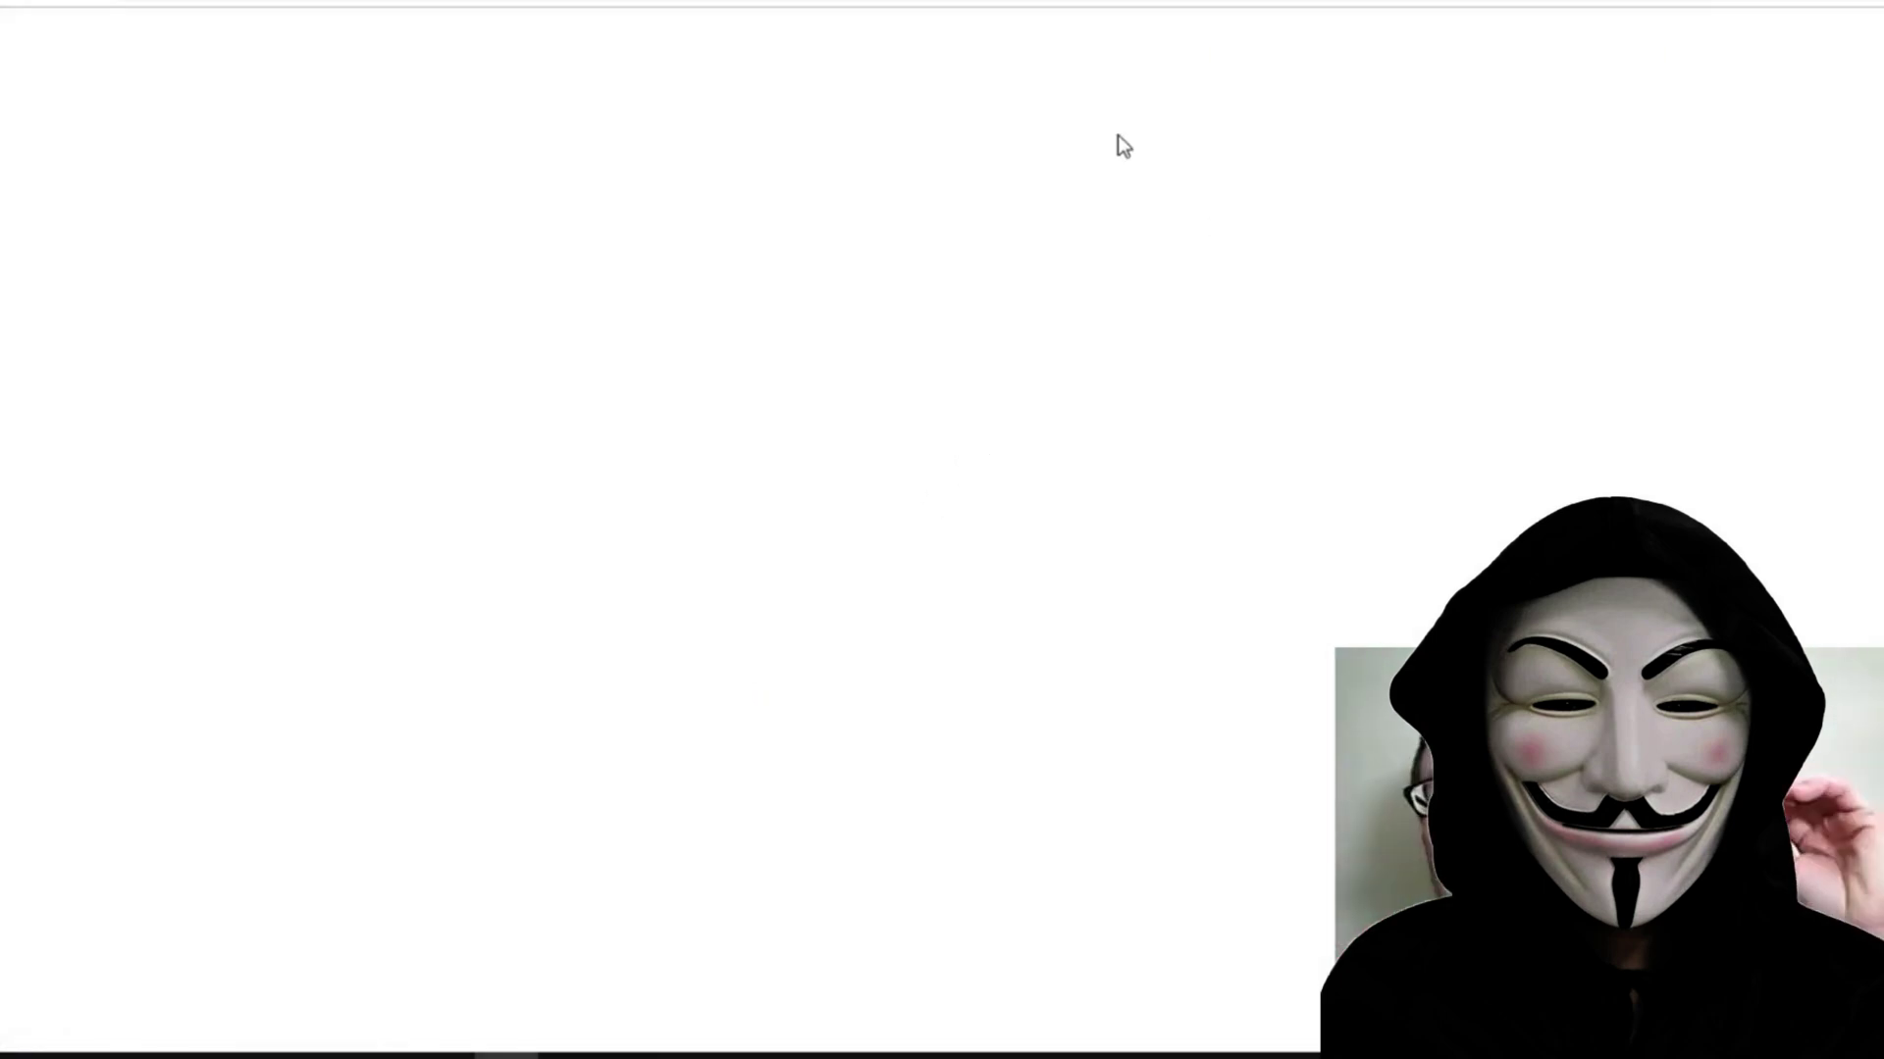